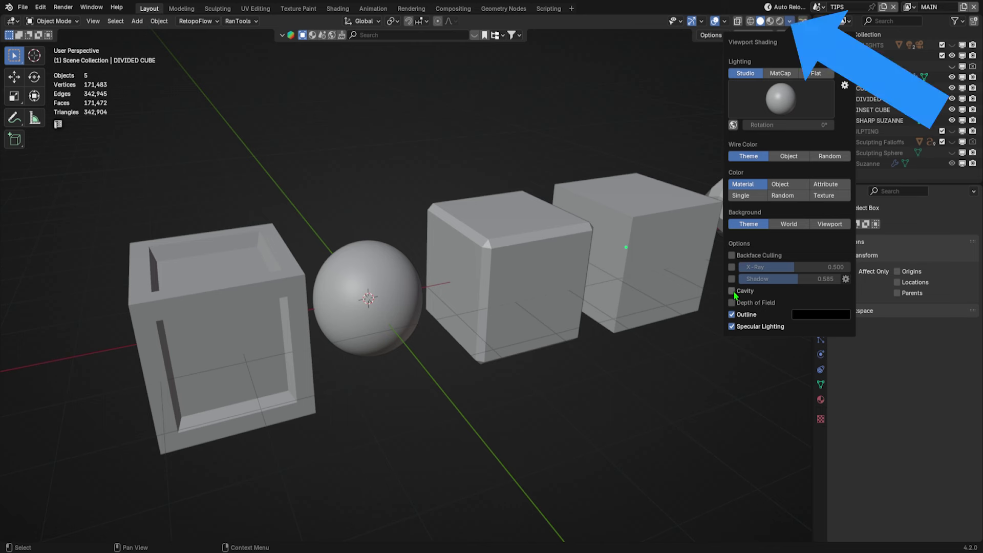
Tick Cavity in the viewport shading options so the MatCap-lit models show darkened crevices.
click(733, 291)
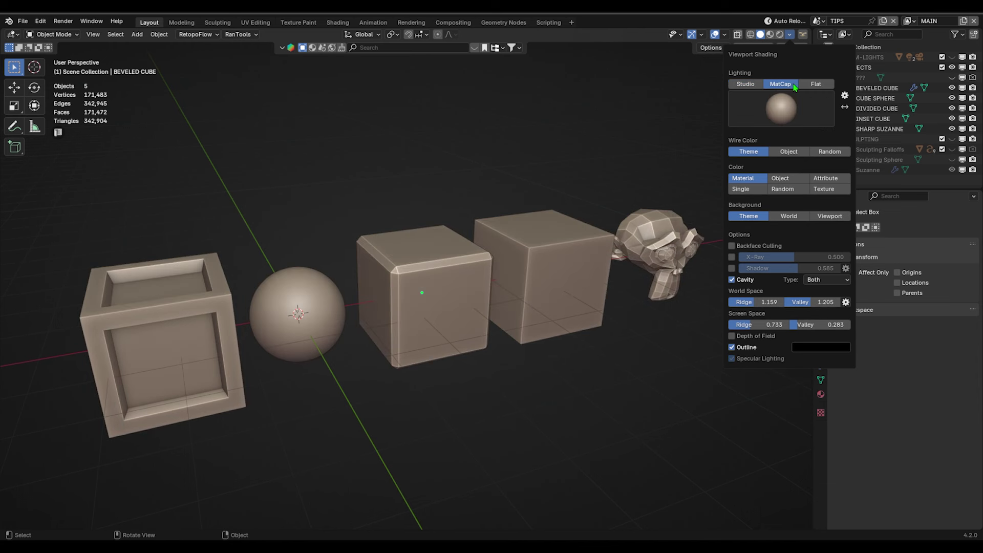
Switch viewport lighting to MatCap and try the black, green and red matcaps.
click(781, 107)
click(601, 205)
click(602, 174)
click(776, 106)
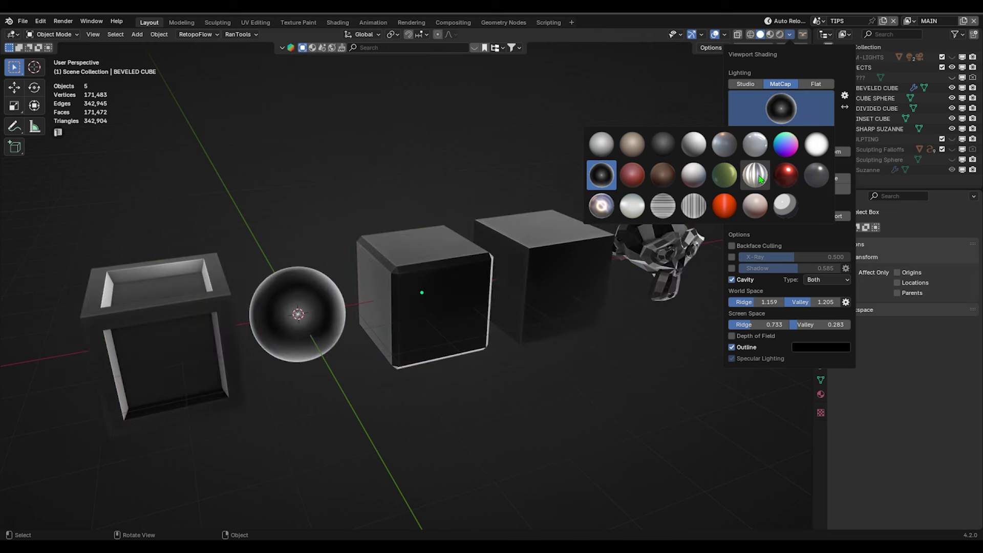
click(725, 174)
click(777, 106)
click(789, 176)
Apply the beige clay MatCap and open the preferences for installing custom MatCaps.
click(781, 107)
click(601, 144)
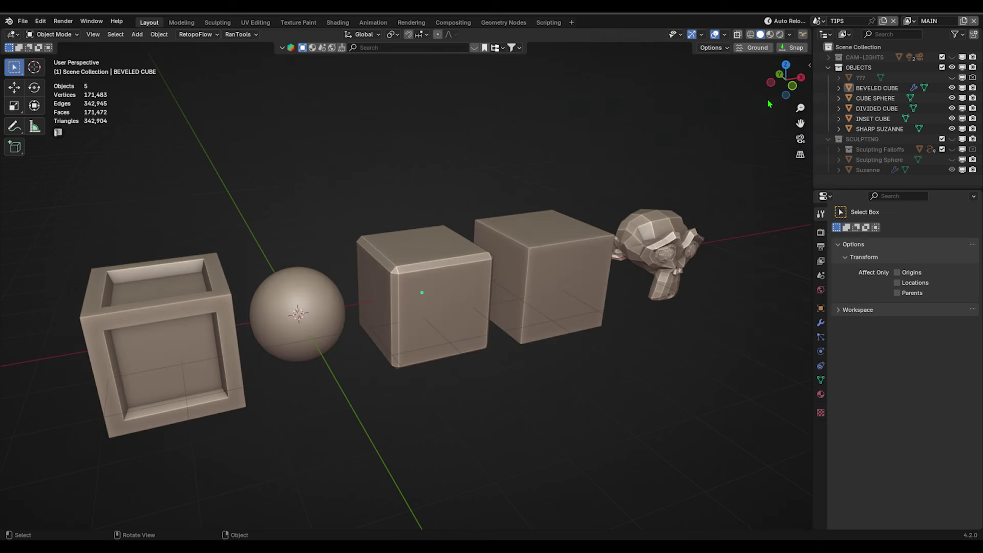
click(790, 35)
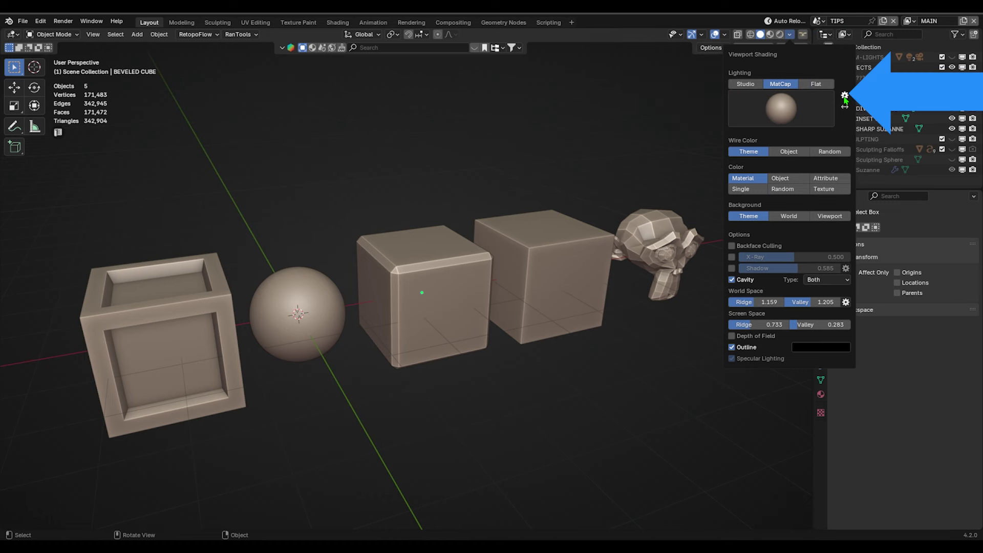
click(845, 97)
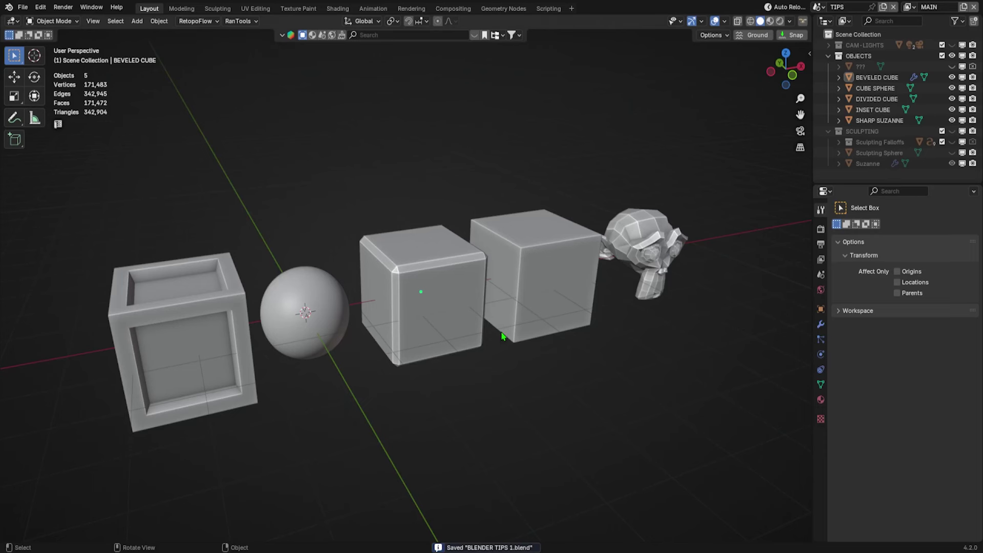
Use the ~ view pie to jump through the Front, Left, Right and Back views.
key(grave)
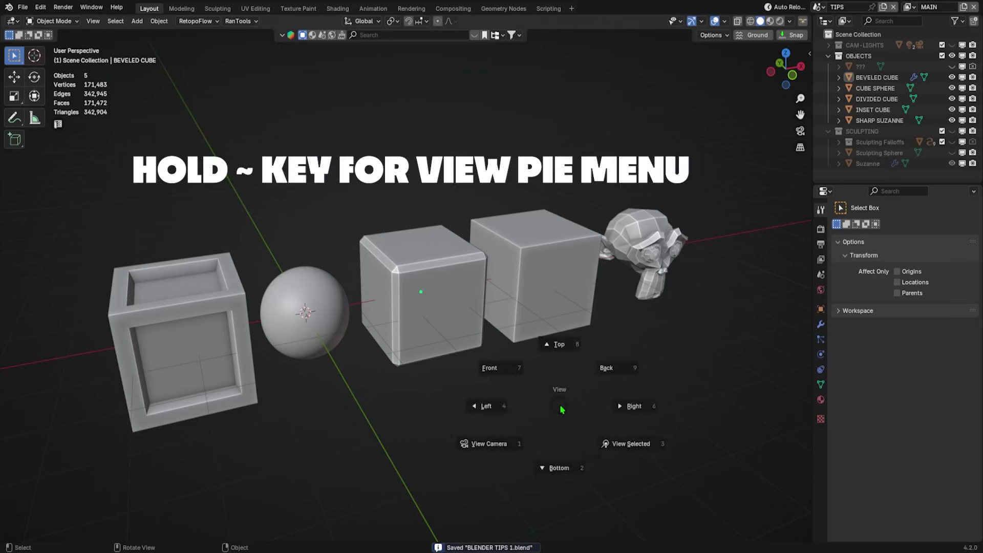
click(511, 367)
key(grave)
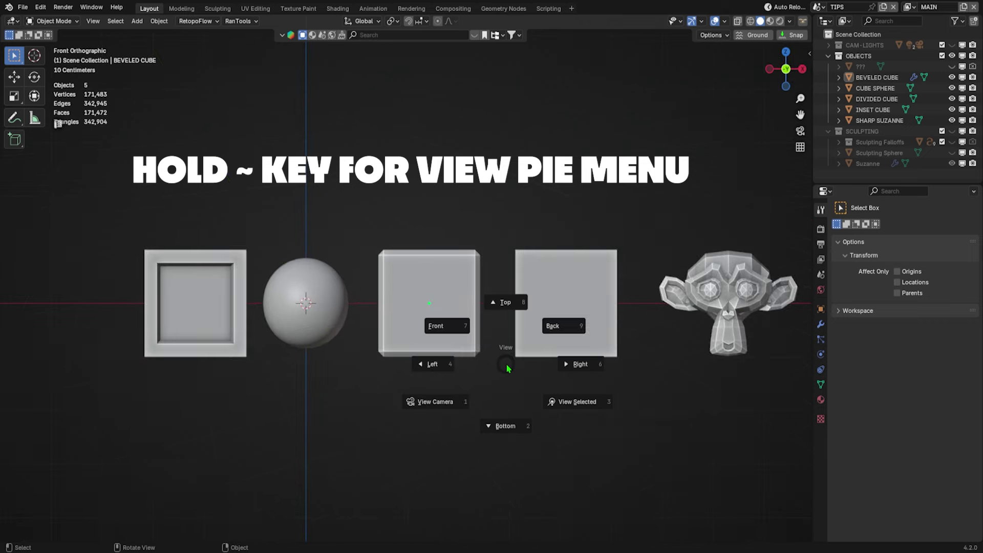
click(431, 361)
key(grave)
click(499, 354)
key(grave)
click(545, 323)
Continue through the Bottom, Top and Camera views, ending in Front Orthographic.
key(grave)
click(506, 428)
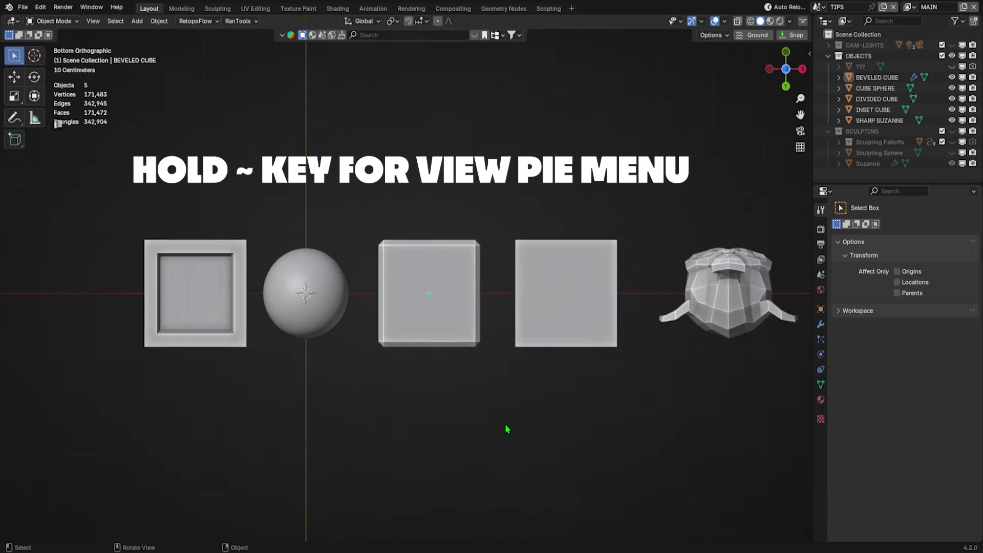
key(grave)
click(506, 290)
key(grave)
click(444, 334)
key(grave)
click(395, 288)
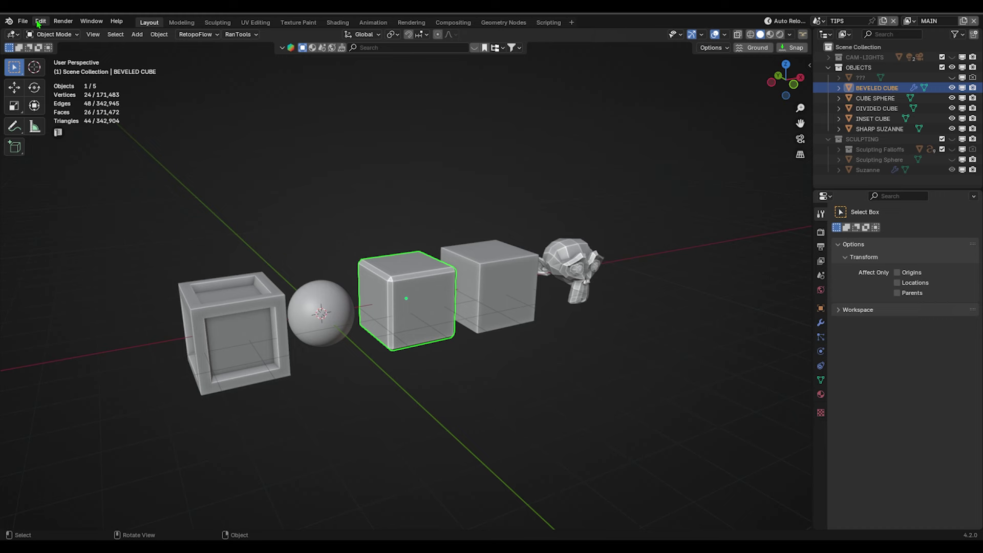
Open Edit > Preferences, go to Themes and expand the 3D Viewport colour settings.
click(39, 23)
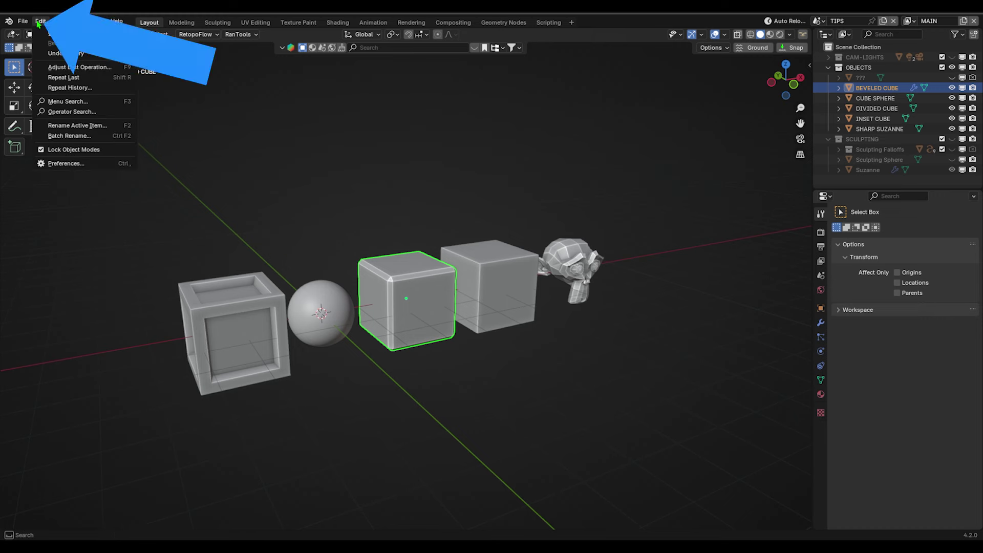
click(79, 164)
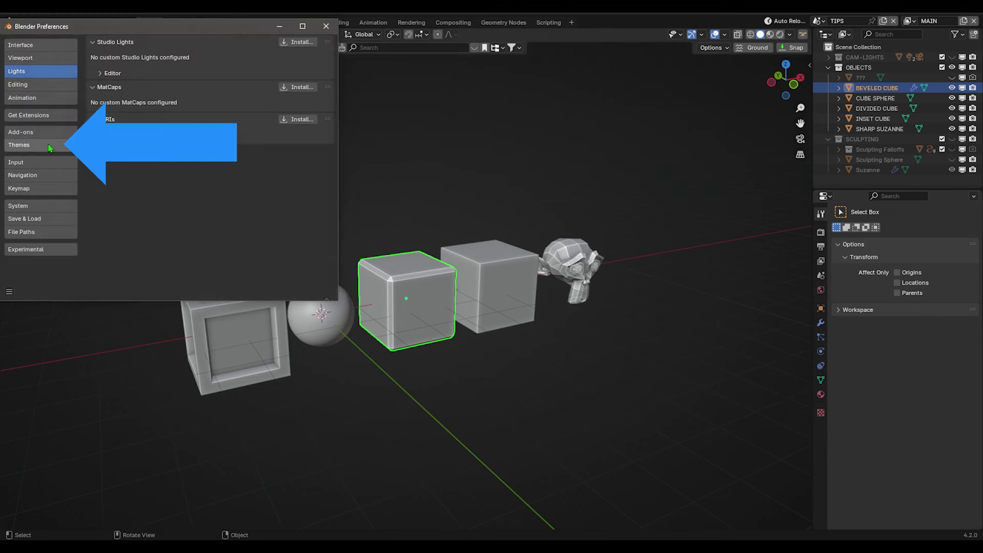
click(49, 146)
click(93, 129)
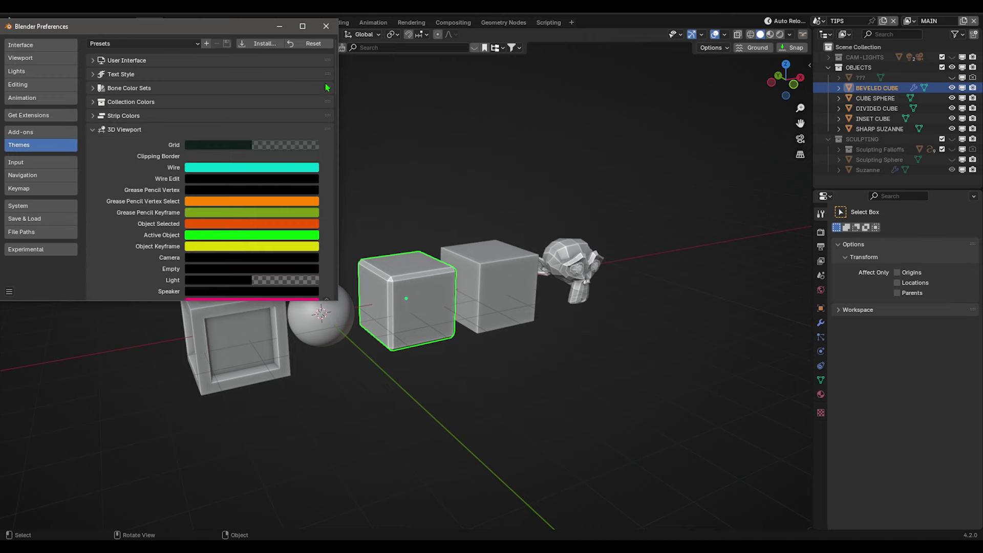
drag(337, 84, 337, 132)
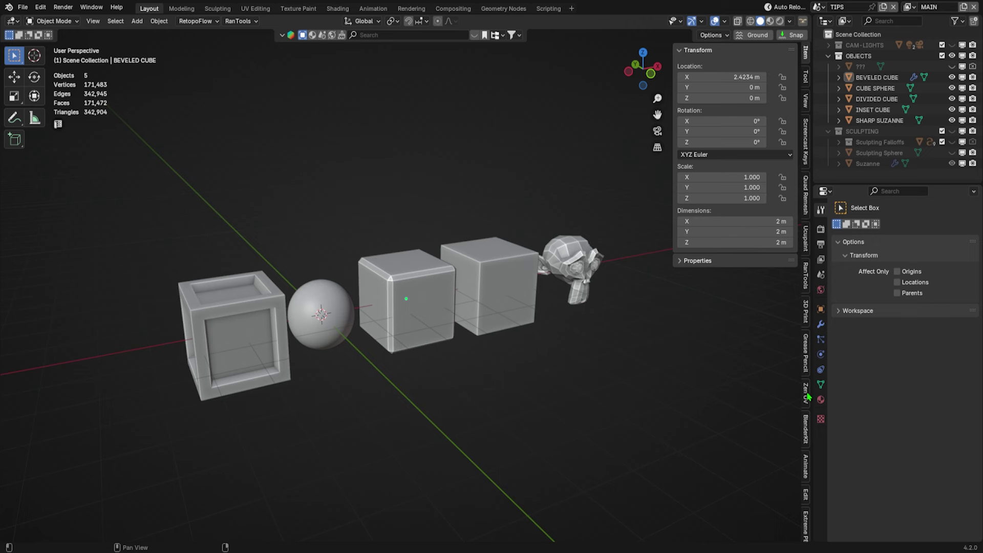
Enable Tab for Pie Menu in the Keymap preferences and call up the mode pie with Tab.
scroll(806, 394, down, 5)
scroll(807, 394, up, 5)
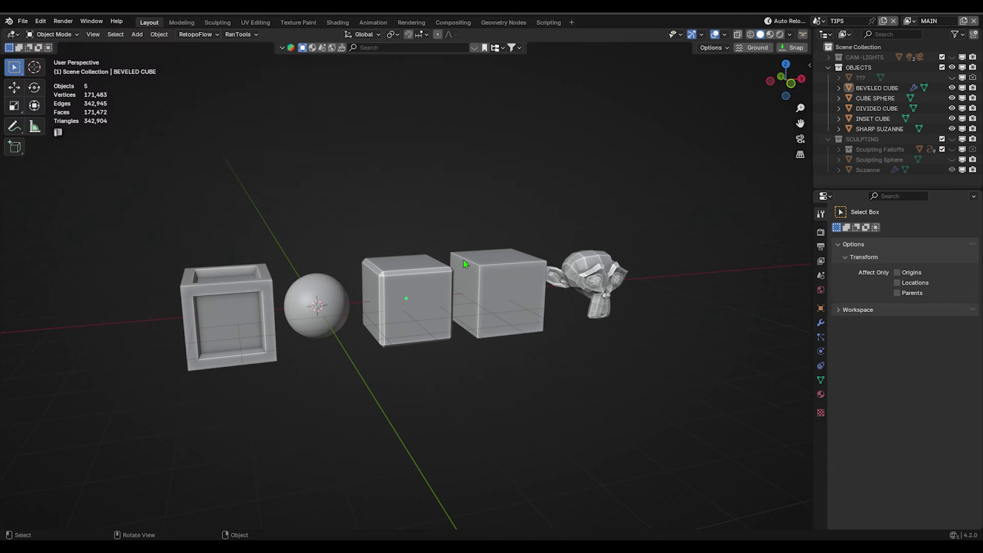
key(Tab)
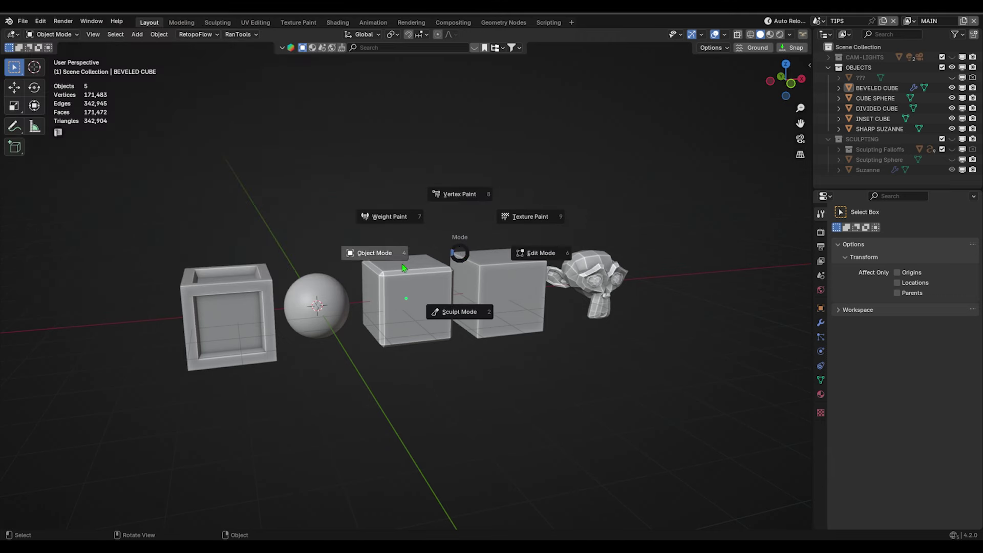
Select the inset cube, sphere, beveled cube, divided cube and Suzanne in turn, then deselect all.
click(226, 305)
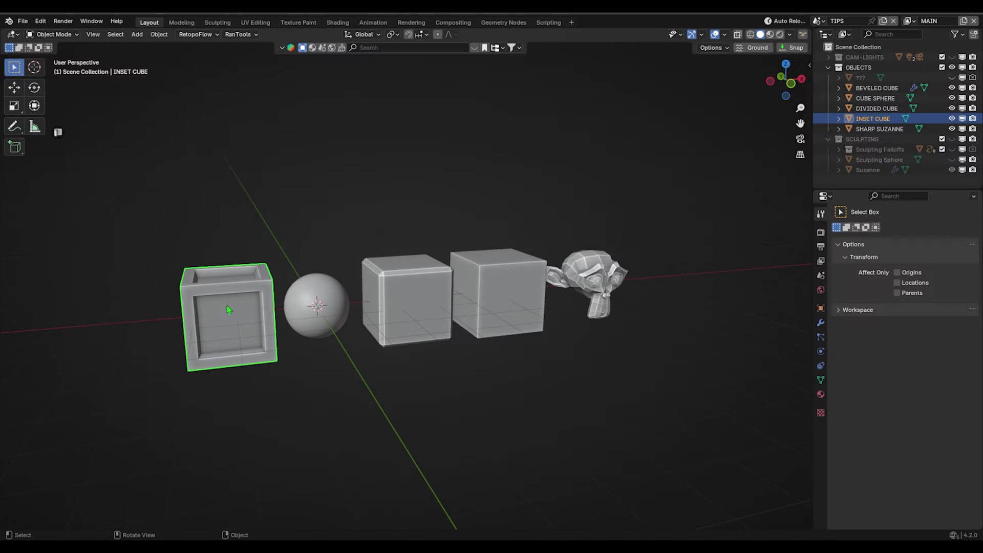
click(317, 305)
click(405, 297)
click(517, 296)
click(619, 287)
click(710, 241)
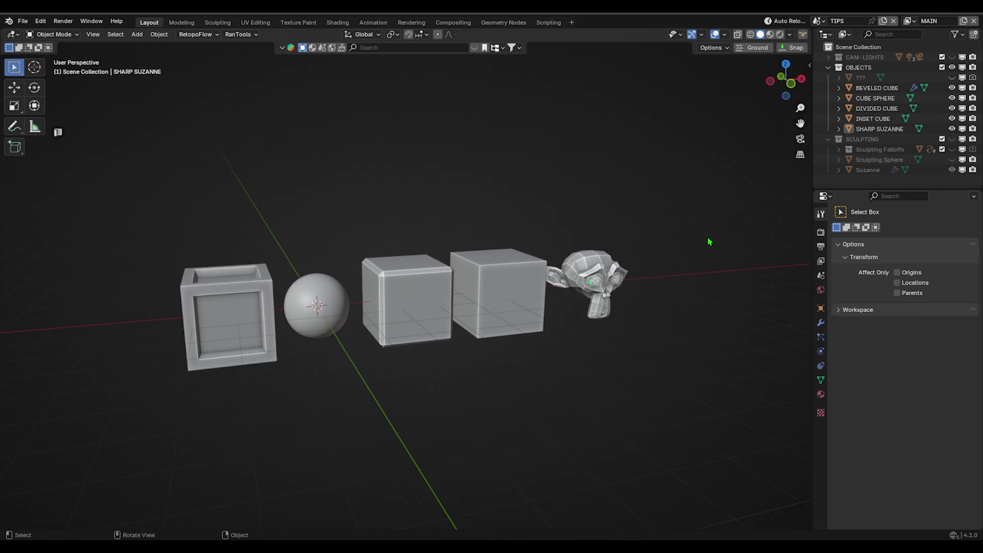
Enable Statistics in the Overlays and compare the inset cube's and cube sphere's counts.
click(725, 34)
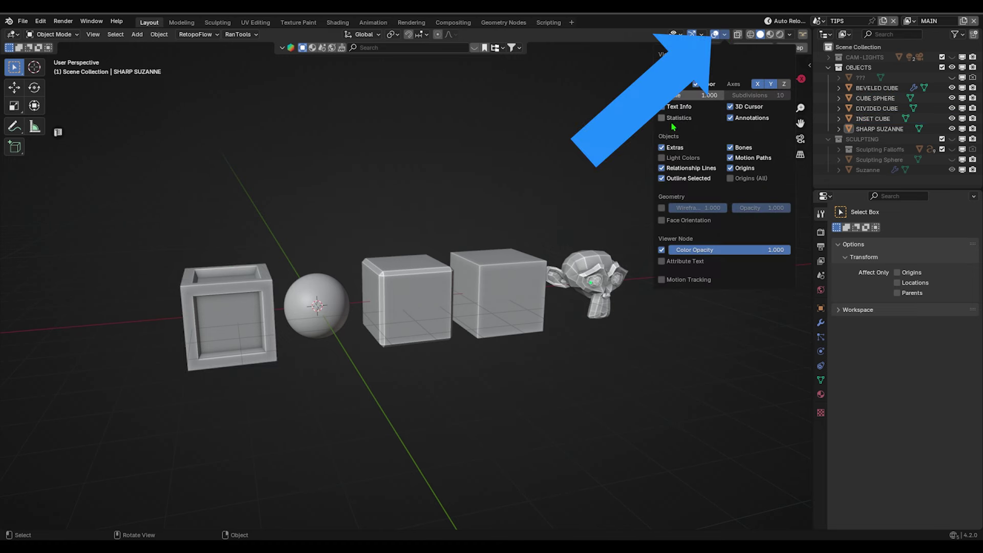
click(672, 119)
click(228, 312)
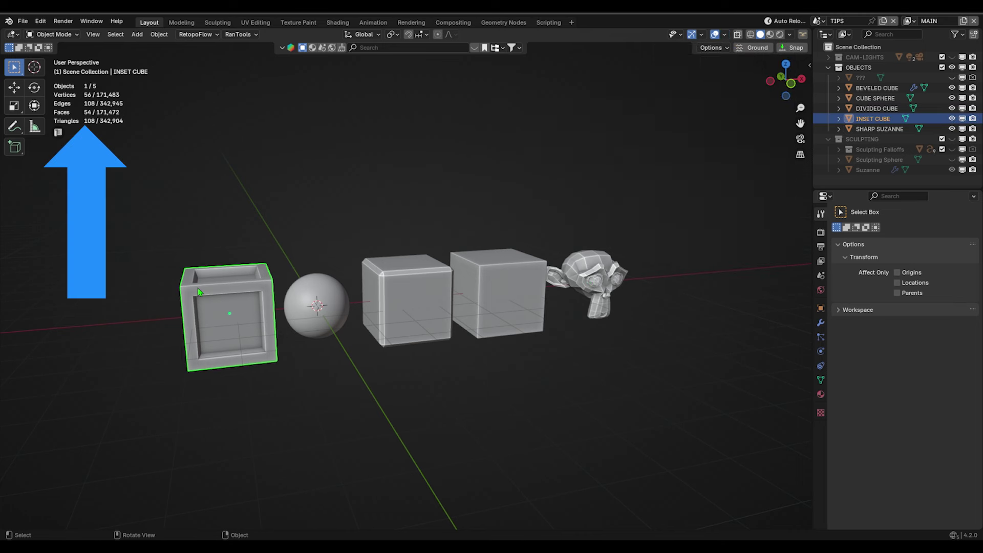
click(327, 296)
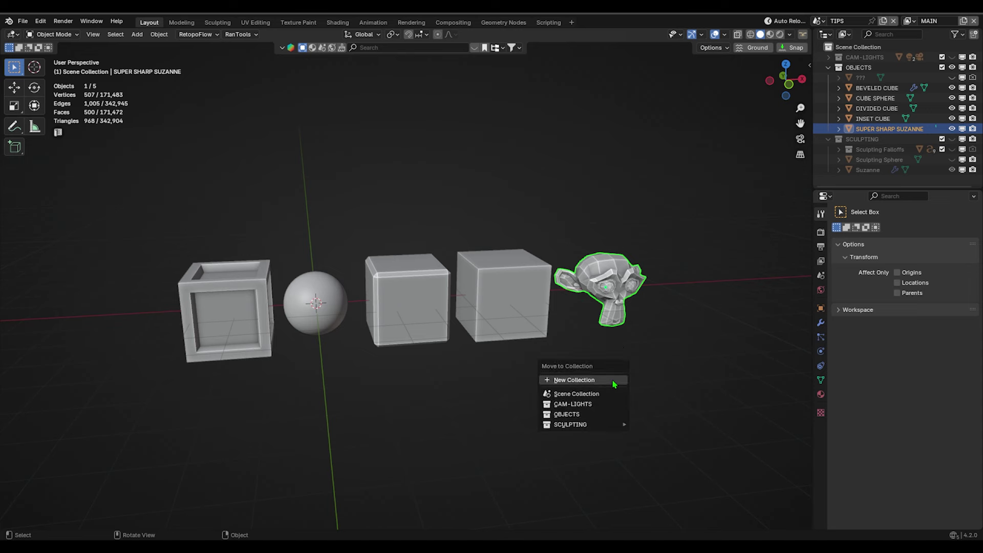
Move Suzanne into a new collection named 'Monkeys'.
click(612, 381)
text(Monkeys)
click(595, 401)
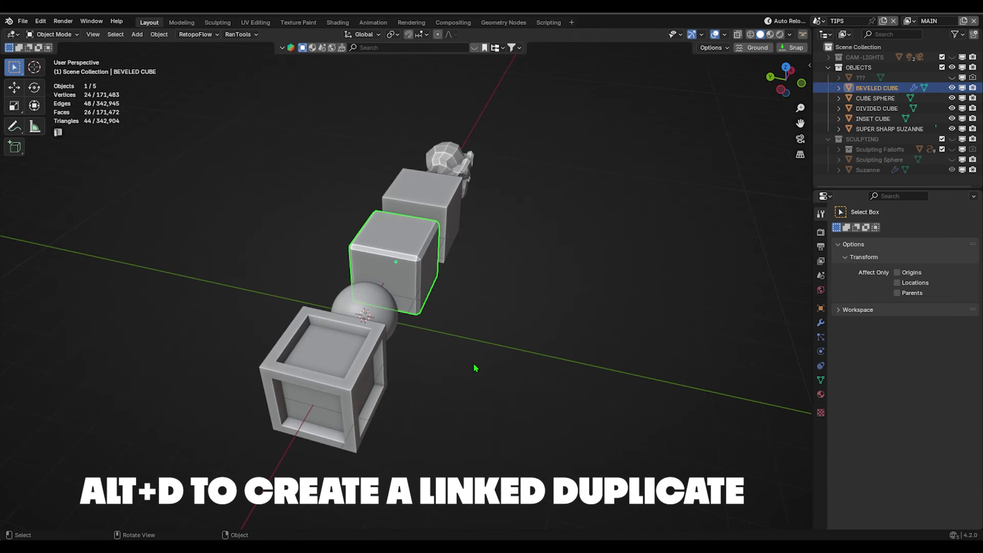
Place a linked duplicate of the beveled cube to the right and move its top face in Edit Mode.
key(alt+d)
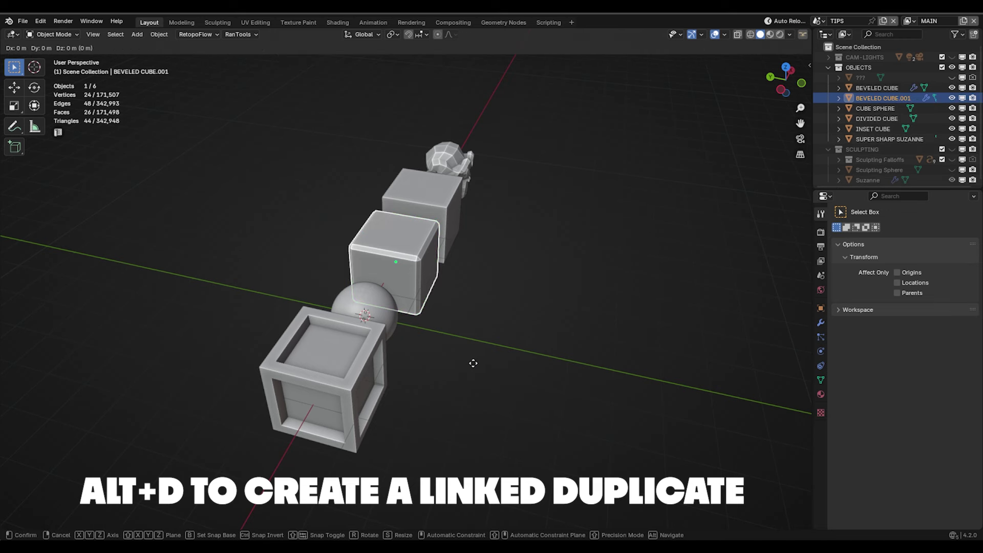
click(602, 371)
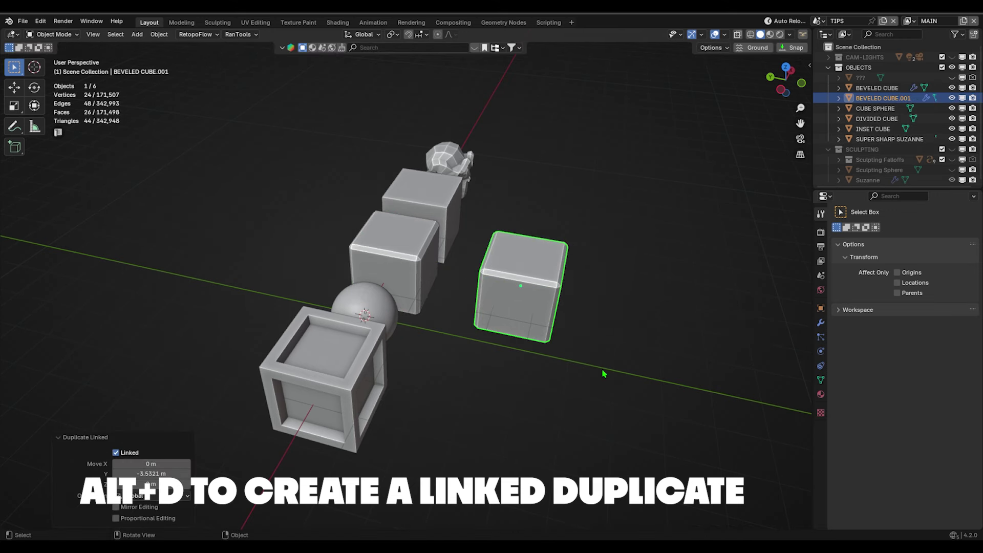
key(Tab)
click(540, 259)
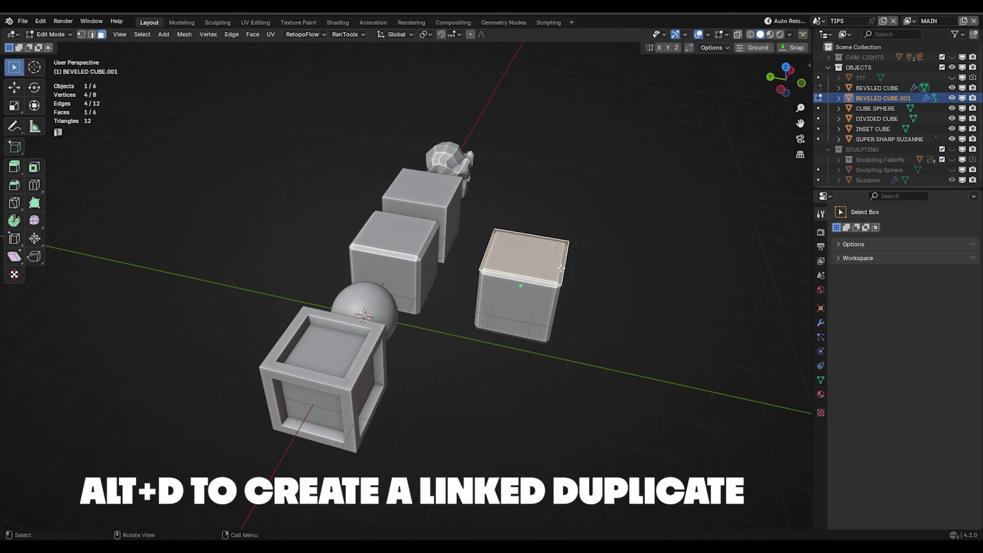
key(g)
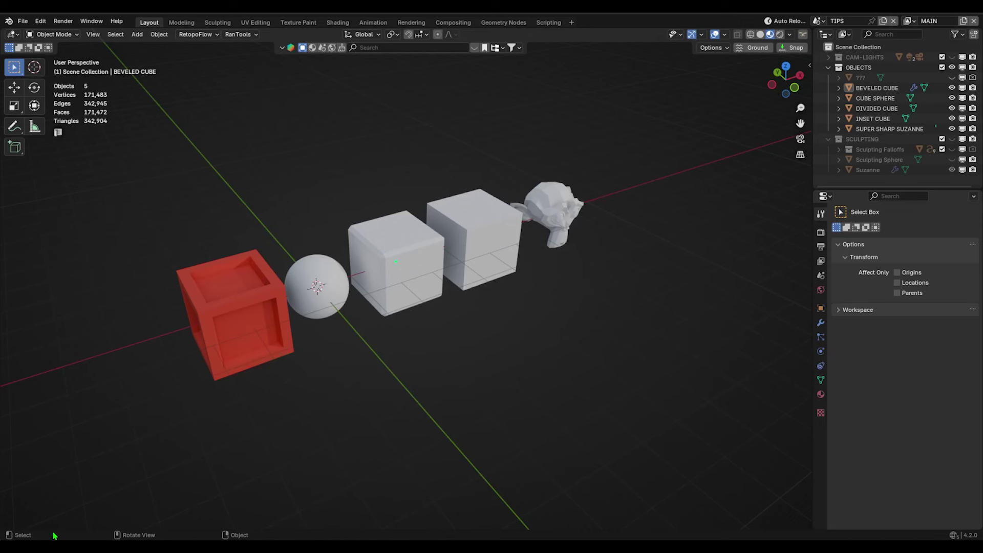
Select the divided and beveled cubes, with the red inset cube as the active object.
mouse_move(366, 440)
middle_down()
mouse_move(374, 451)
mouse_move(360, 435)
mouse_move(386, 437)
mouse_move(374, 449)
middle_up()
click(198, 317)
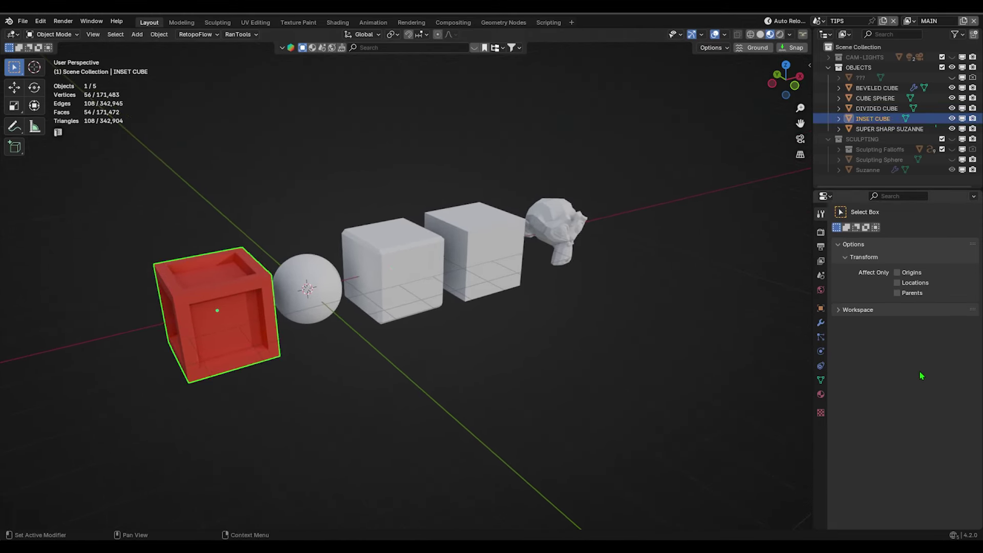
click(821, 395)
middle_drag(505, 430, 507, 425)
click(496, 255)
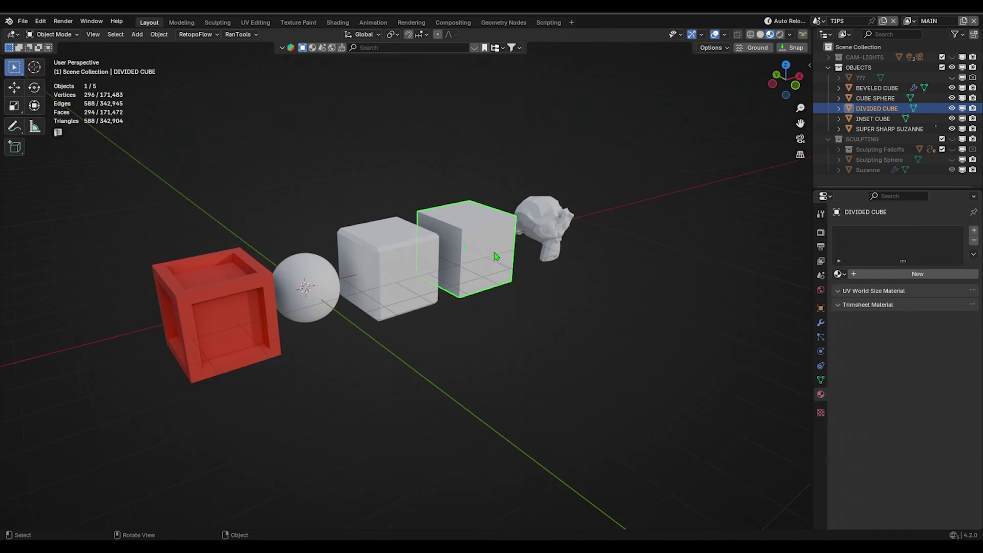
shift+click(417, 260)
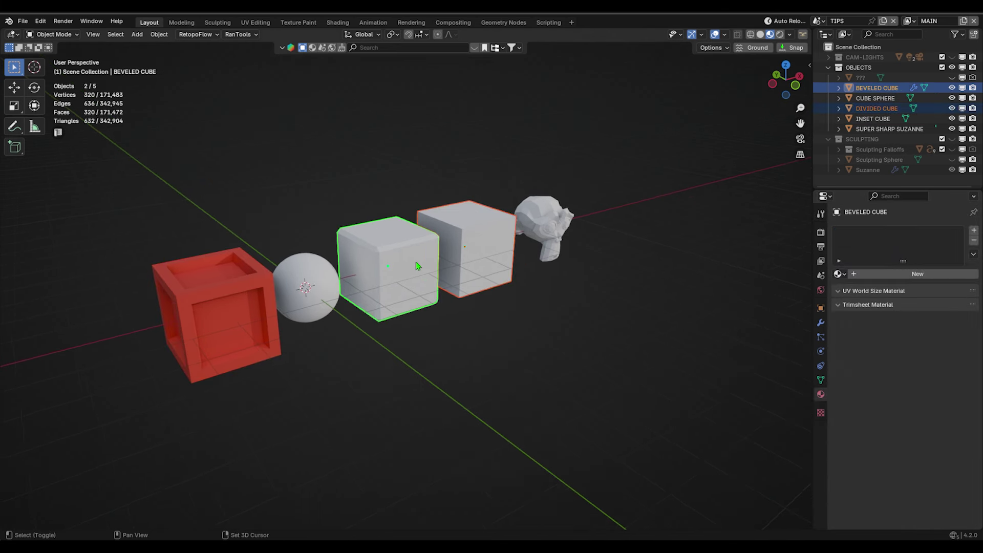
shift+click(213, 311)
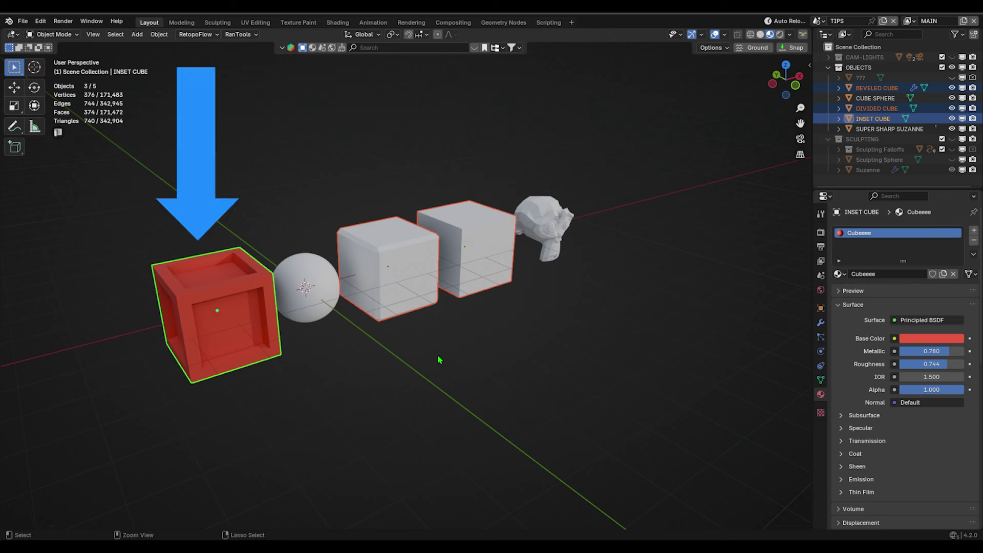
Link the inset cube's Cubeee material to the other cubes and shift its Base Color hue to blue.
key(ctrl+l)
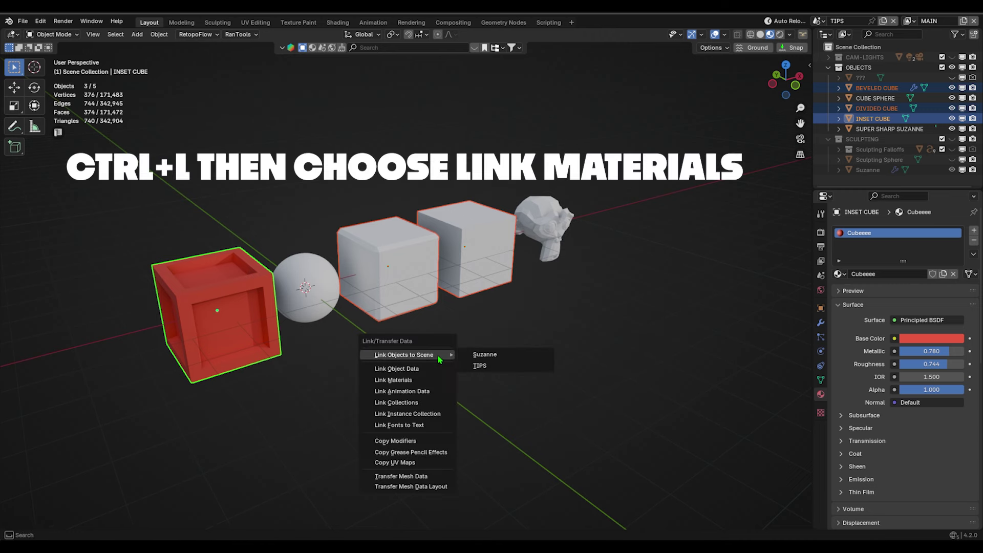
click(427, 380)
middle_drag(561, 377, 582, 395)
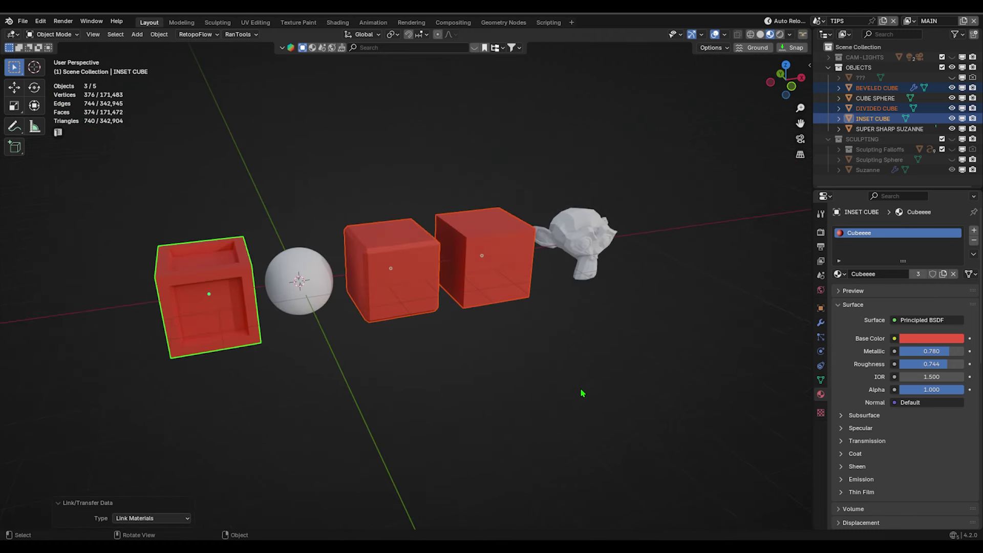
click(932, 339)
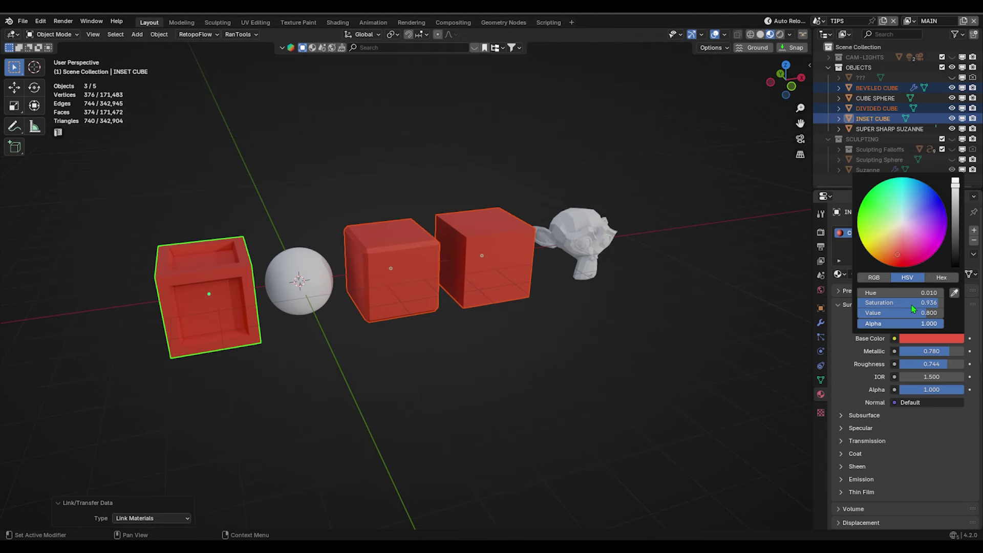
drag(897, 255, 884, 225)
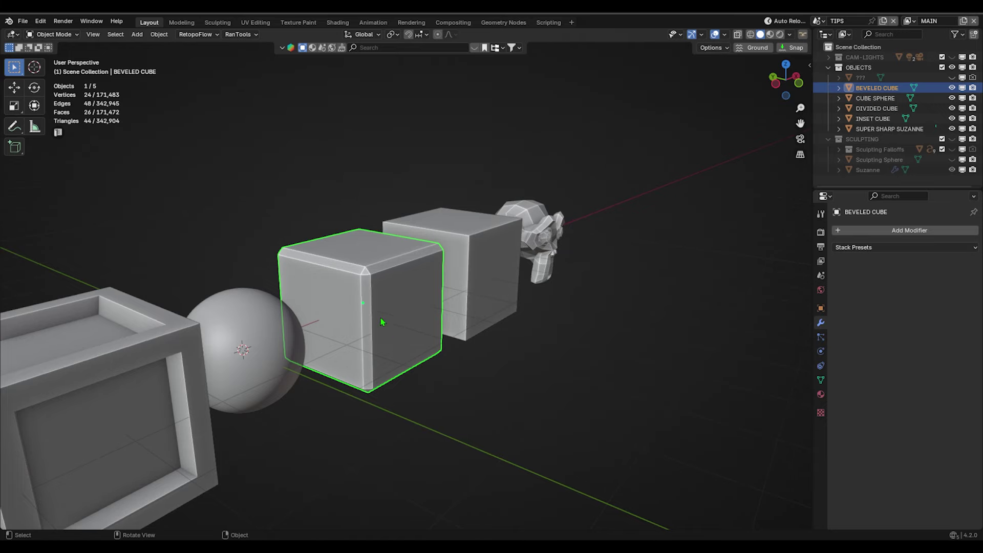
In Edit Mode, select one bevel face of the beveled cube and duplicate it in place.
key(Tab)
scroll(422, 297, up, 3)
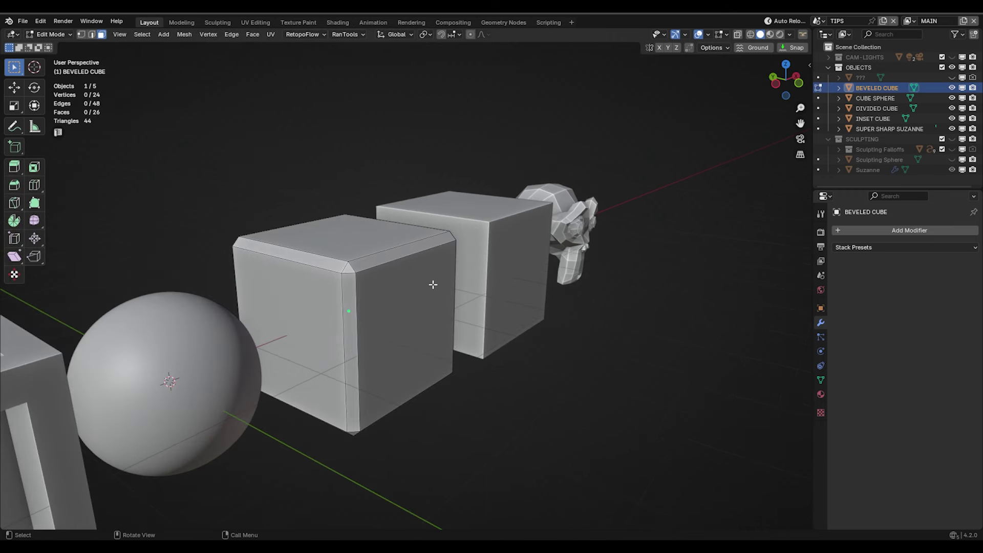
click(413, 247)
middle_drag(469, 300, 501, 312)
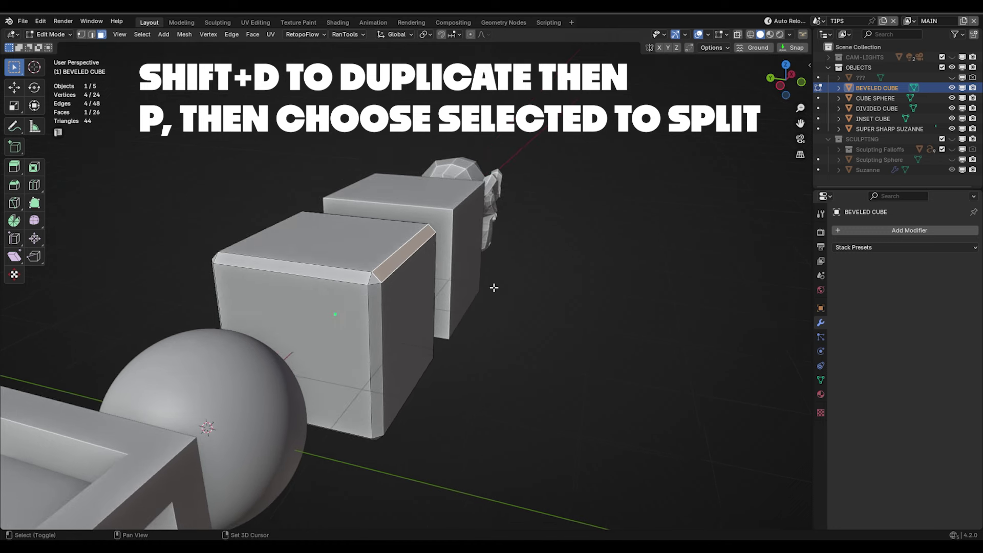
key(shift+d)
right_click(575, 259)
middle_drag(575, 259, 521, 287)
Separate the duplicated face into its own object, BEVELED CUBE.001, and return to Object Mode.
key(p)
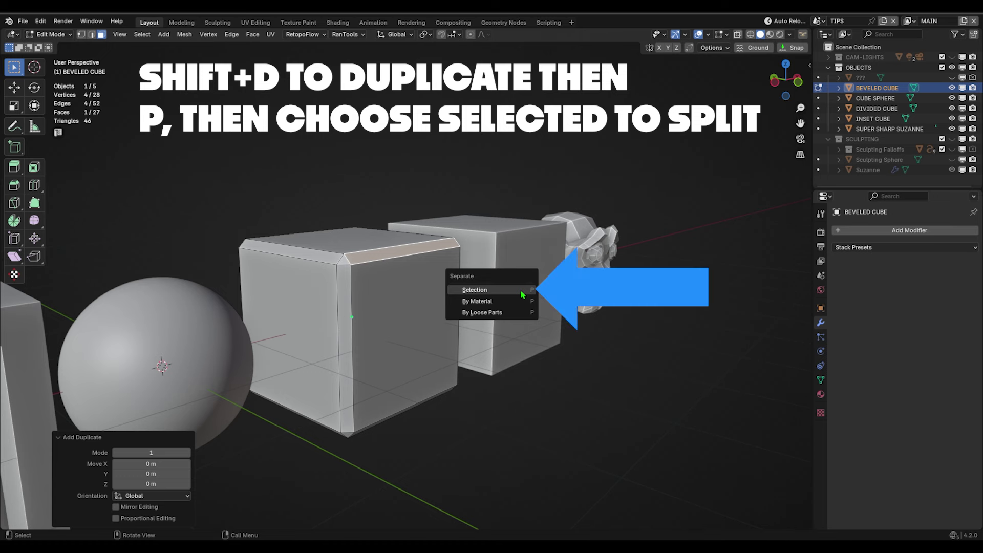
click(522, 295)
key(ctrl+Tab)
click(411, 286)
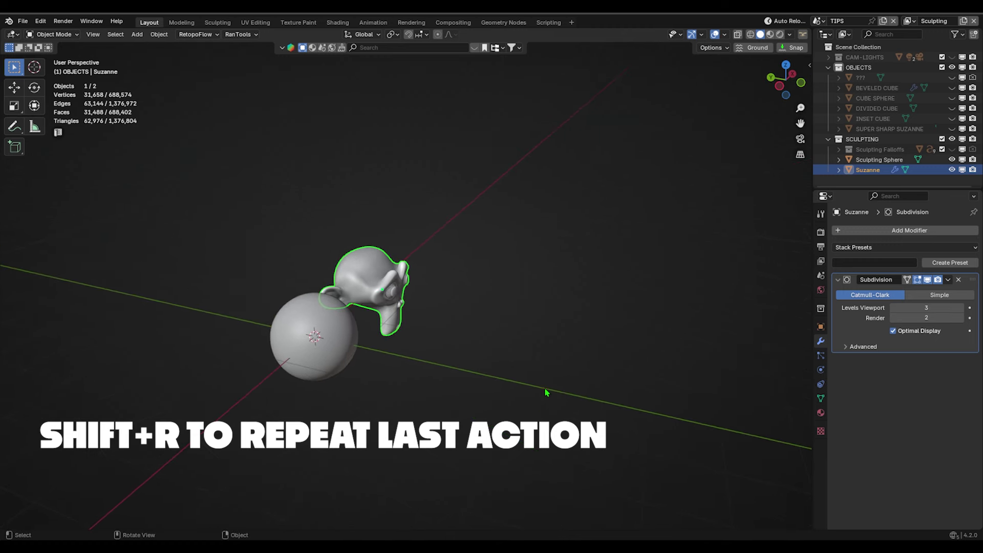
Duplicate Suzanne beside the original and repeat the duplication with Shift+R to build a chain.
key(shift)
middle_drag(489, 365, 487, 358)
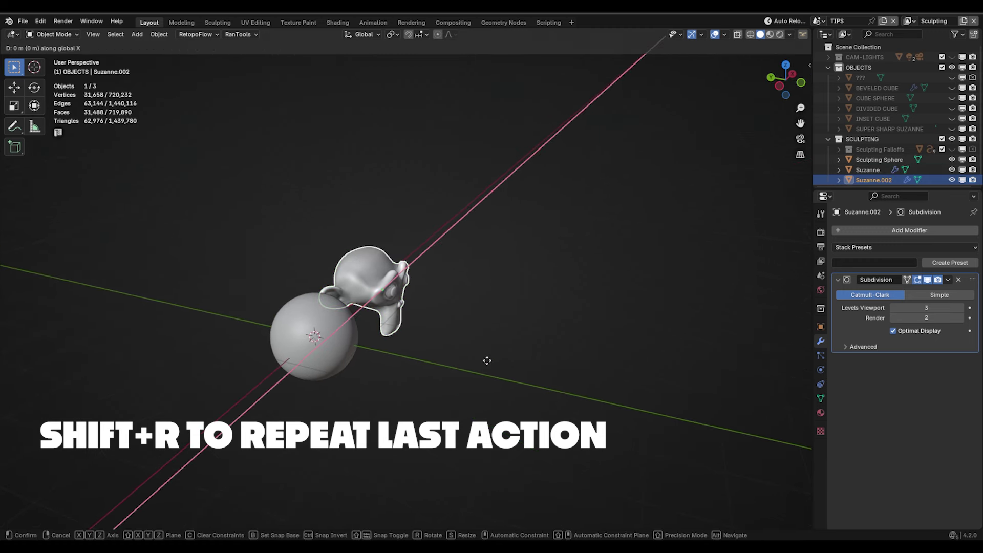
key(shift+r)
middle_drag(525, 301, 579, 286)
key(shift+r)
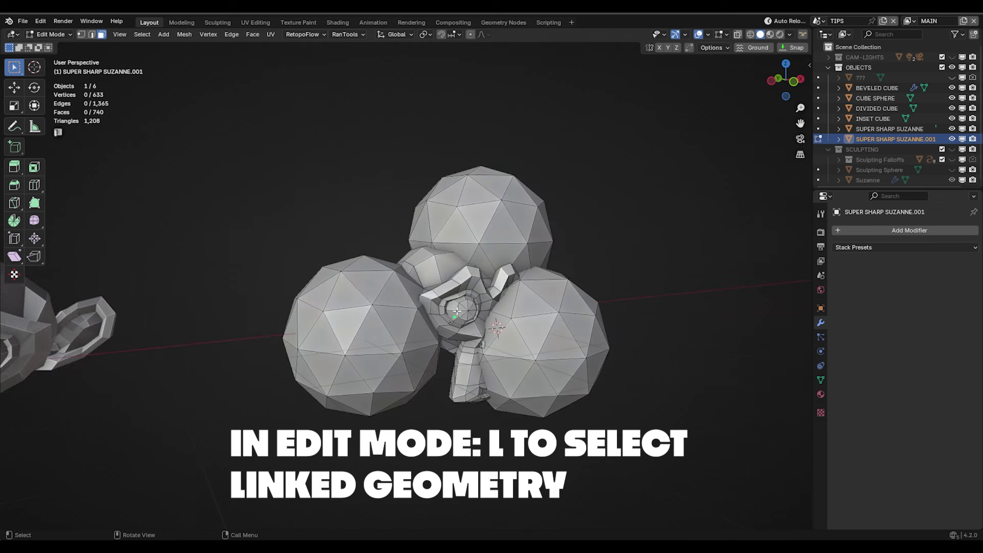
In SUPER SHARP SUZANNE.001's mesh, select the right, left and top spheres with L, then deselect all.
key(l)
key(alt+a)
key(l)
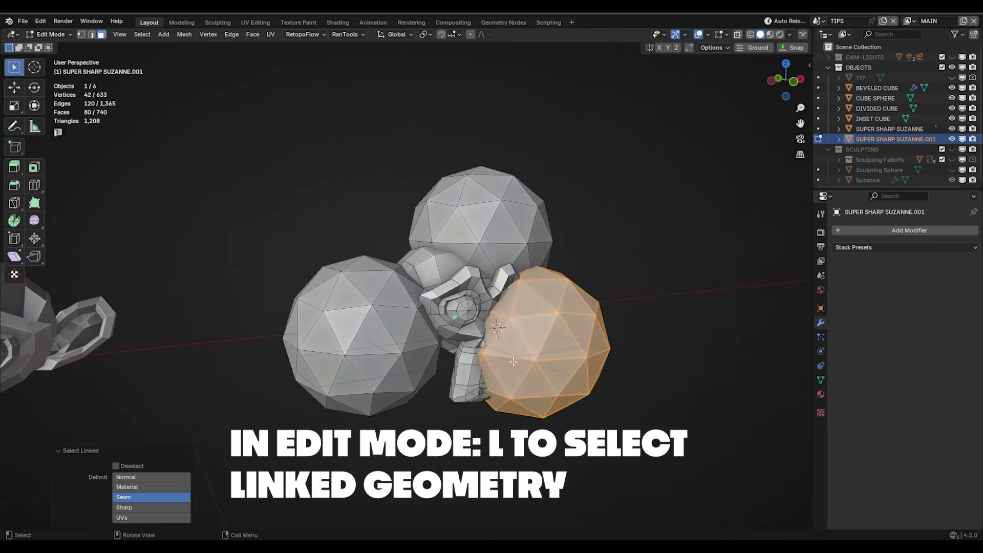
key(l)
key(l)
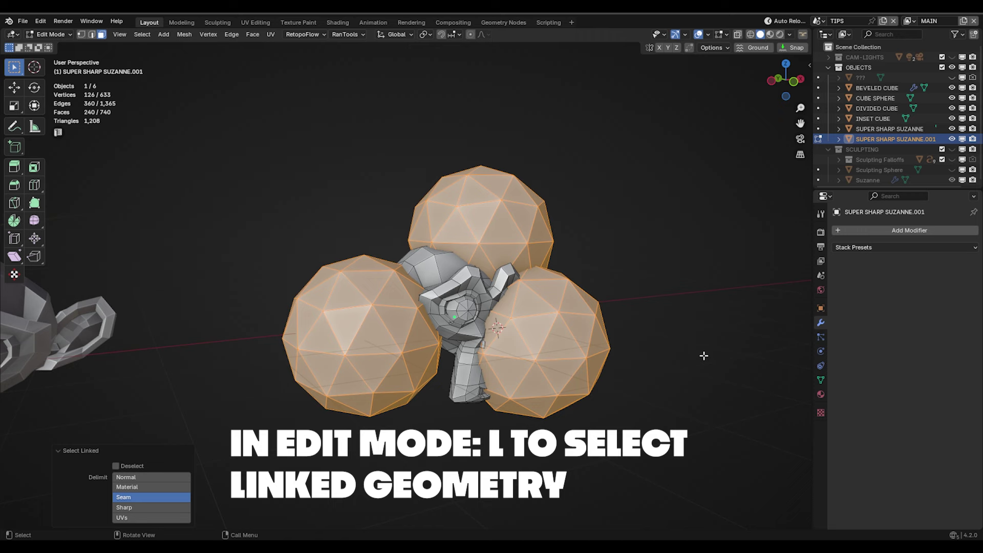
key(alt+a)
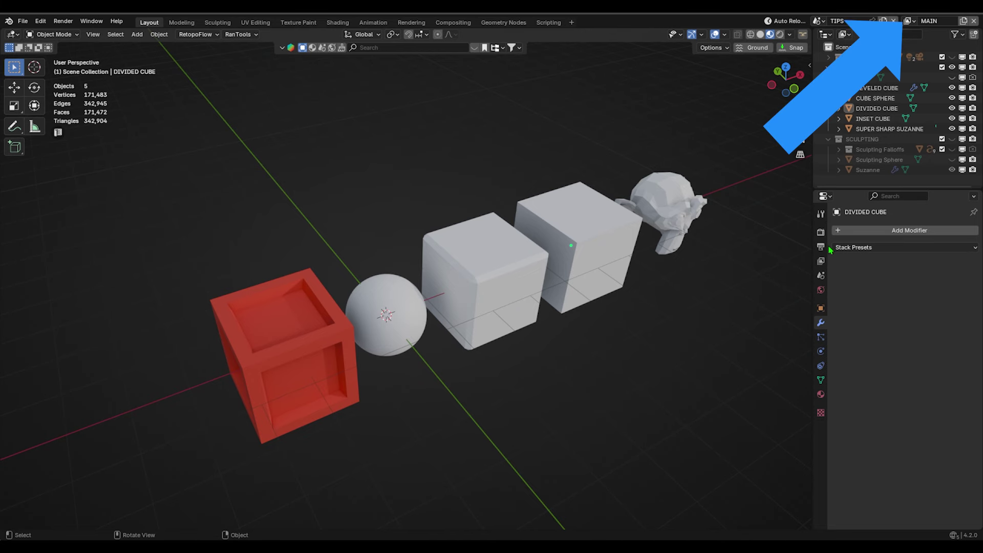
click(910, 21)
click(904, 30)
click(909, 21)
click(912, 29)
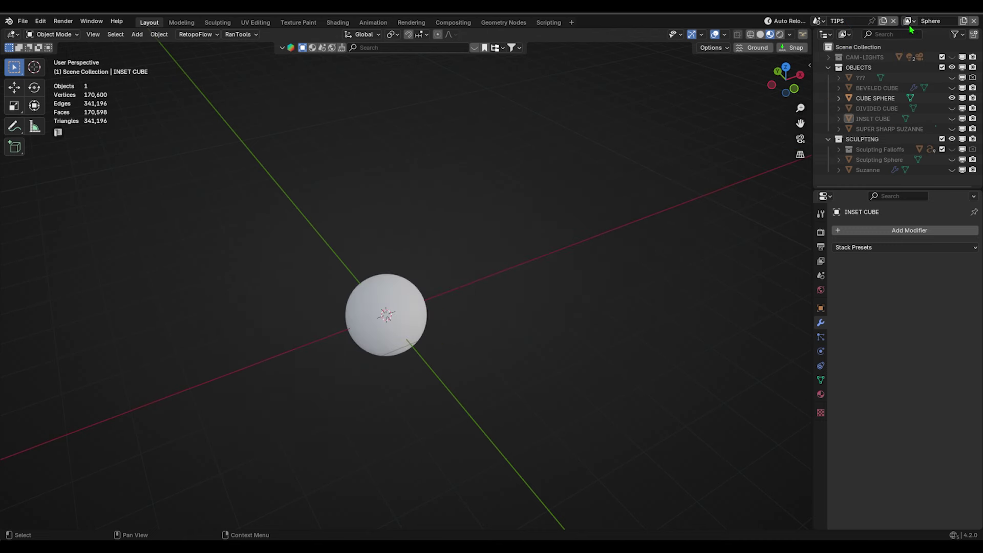
click(909, 21)
click(894, 76)
click(909, 21)
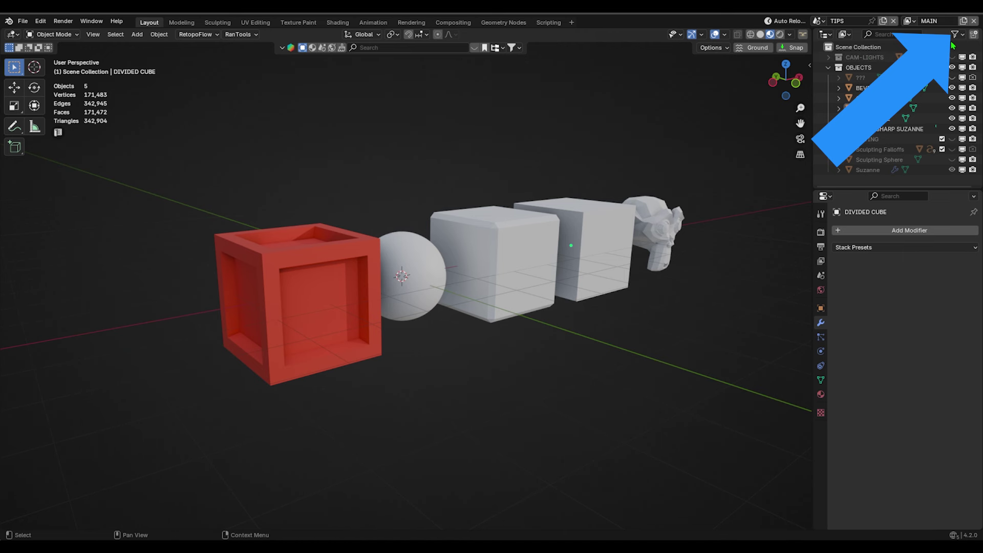
click(956, 35)
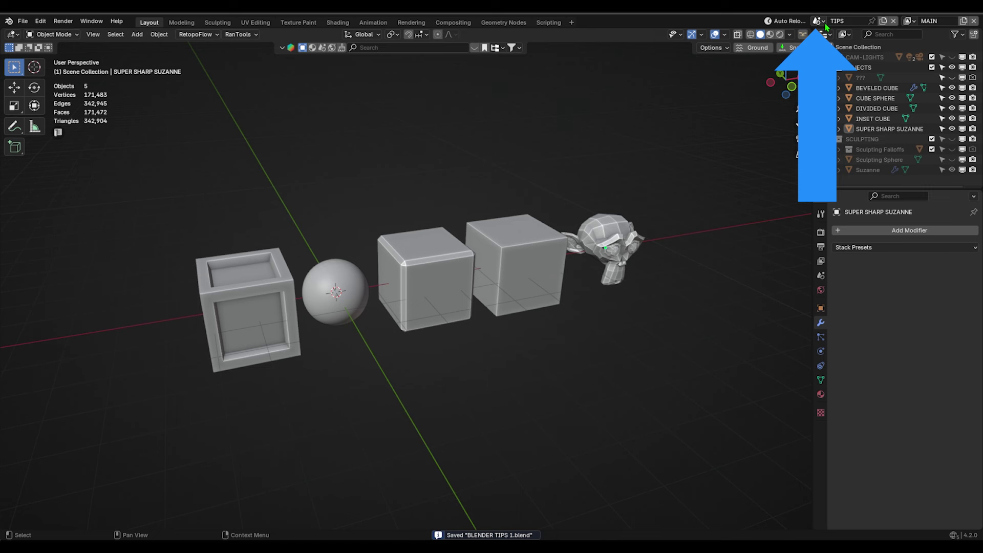
click(818, 21)
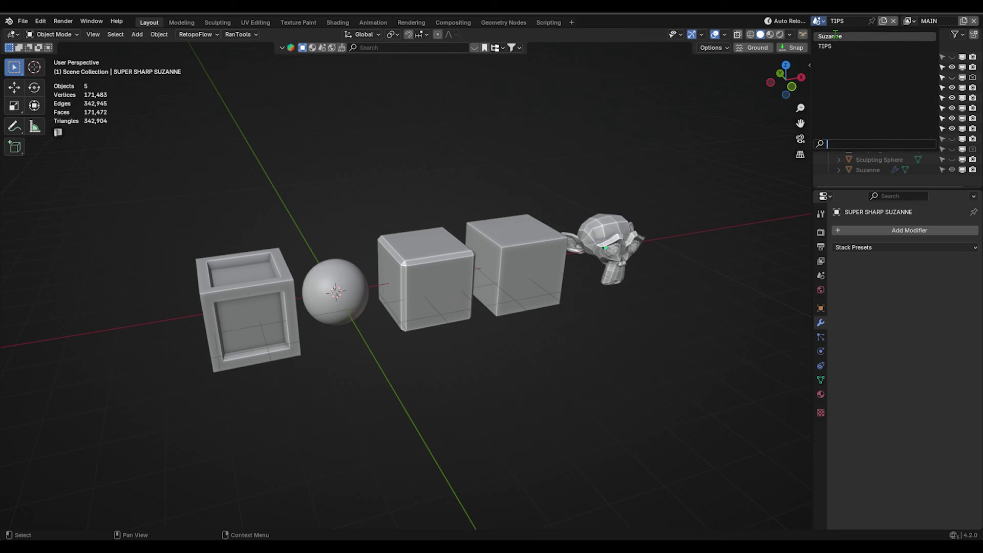
click(829, 36)
mouse_move(503, 234)
middle_down()
mouse_move(503, 218)
mouse_move(455, 236)
mouse_move(492, 247)
middle_up()
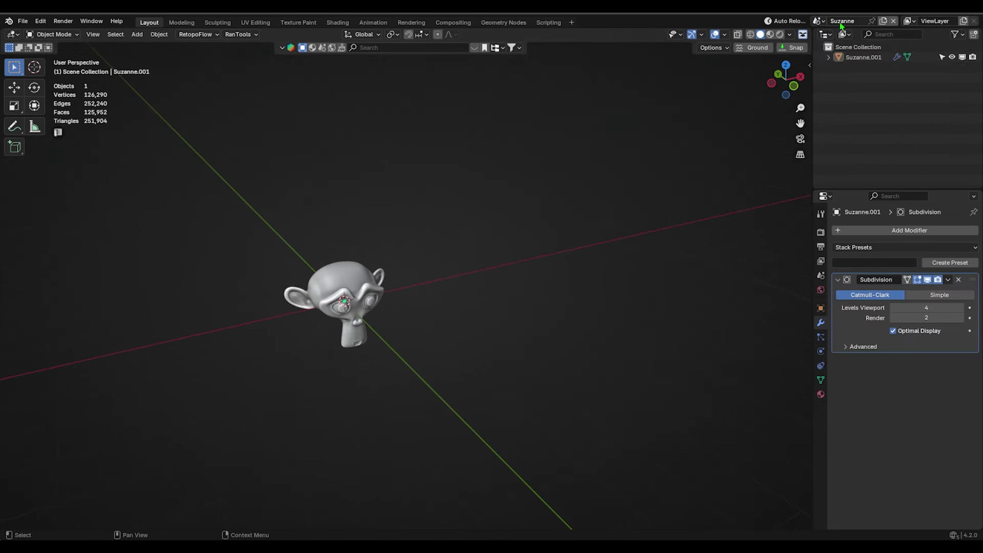
click(824, 23)
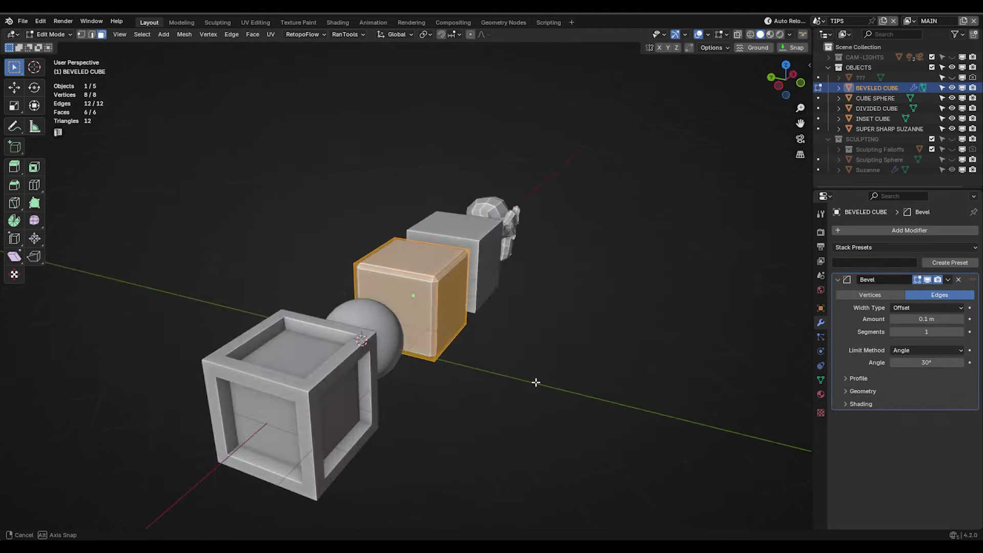
Isolate the beveled cube in local view, inspect it, then restore all objects in Object Mode.
middle_drag(536, 382, 532, 307)
key(slash)
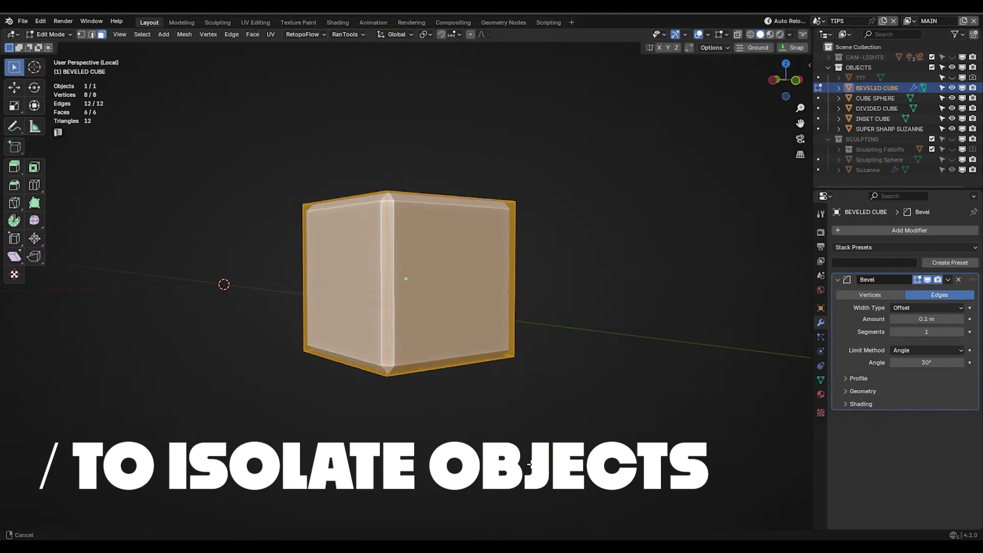
middle_drag(512, 362, 535, 369)
key(slash)
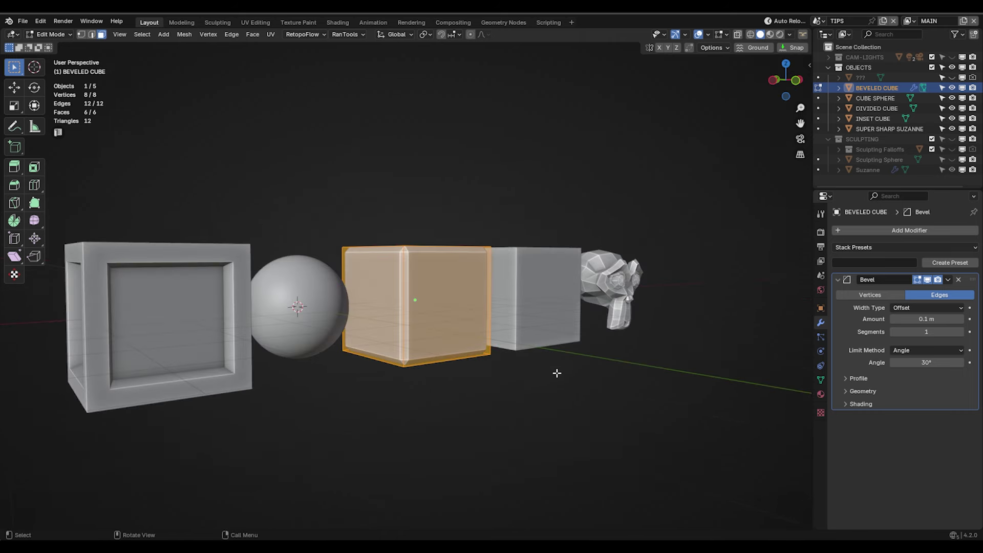
key(Tab)
Select the spot light and the second light, then deselect them.
scroll(429, 315, up, 5)
scroll(429, 315, down, 5)
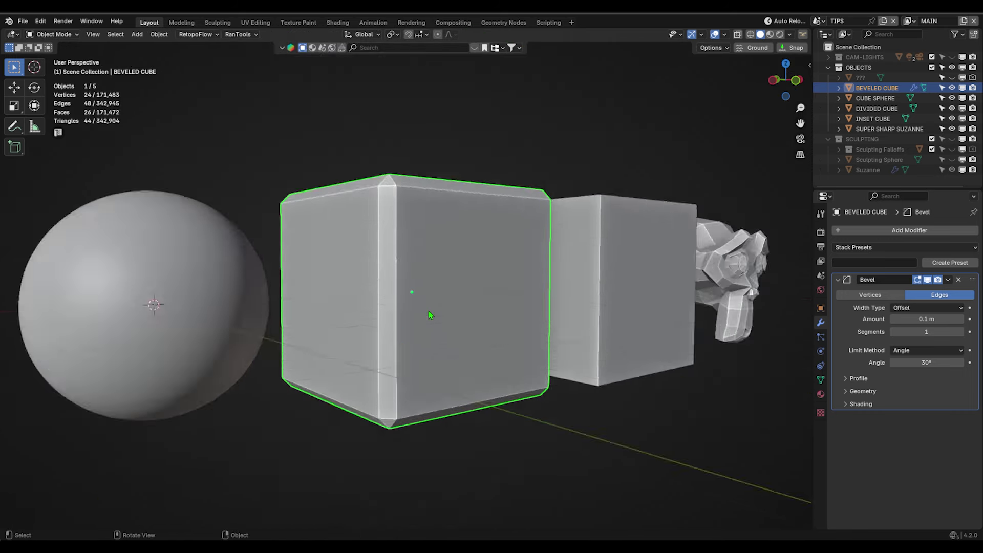
middle_drag(436, 339, 450, 357)
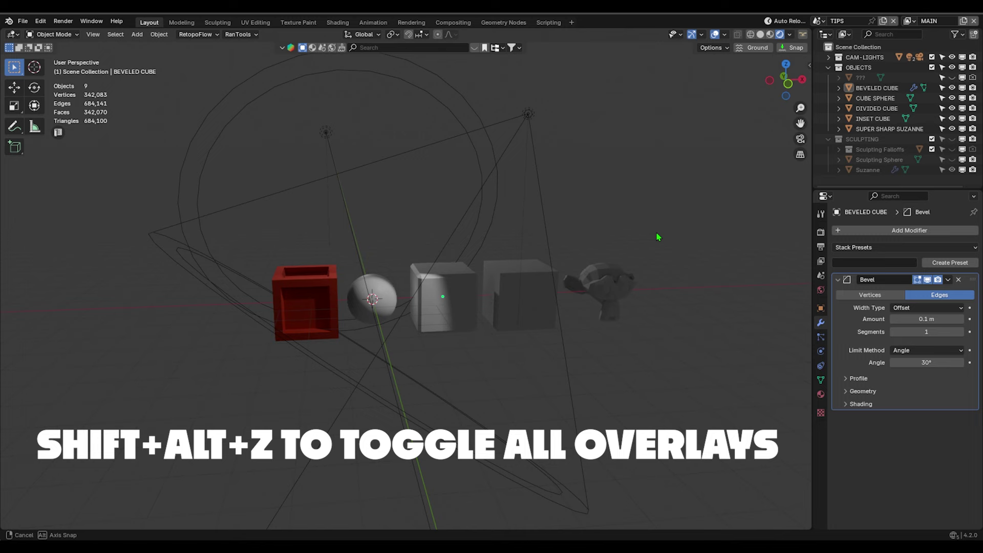
click(543, 127)
click(290, 109)
click(601, 229)
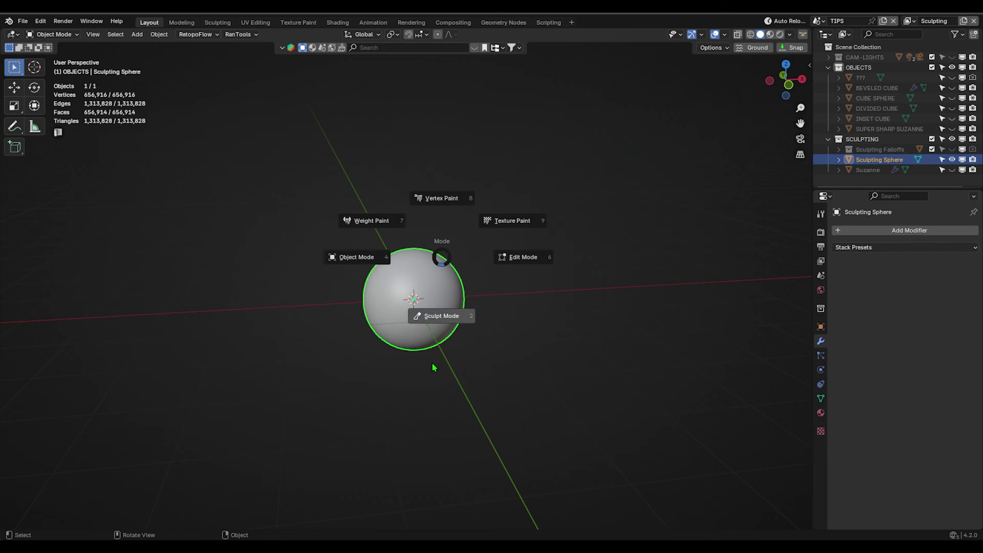
Put the sculpting sphere into Sculpt Mode and save an incremented file, BLENDER TIPS 2.blend.
click(435, 367)
scroll(440, 380, up, 4)
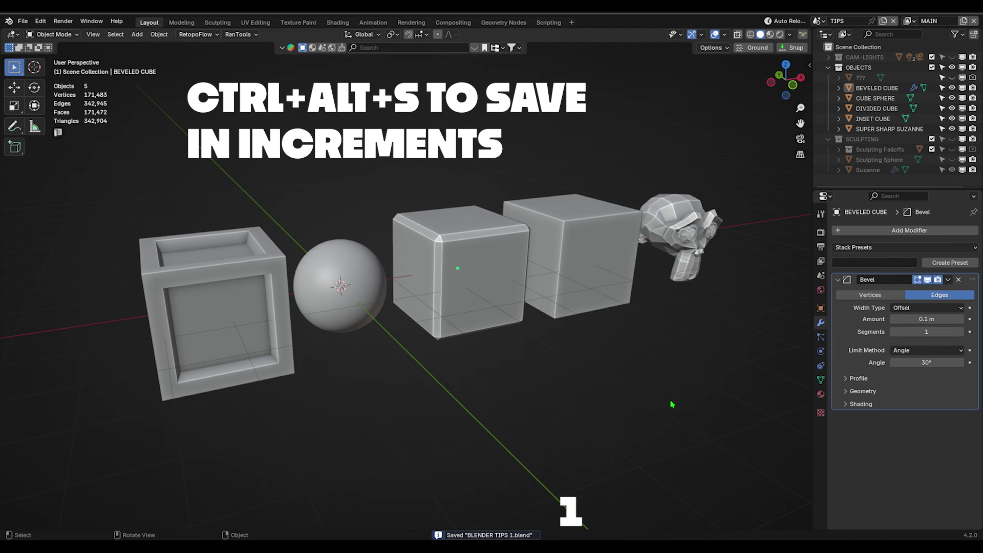
key(ctrl+alt+s)
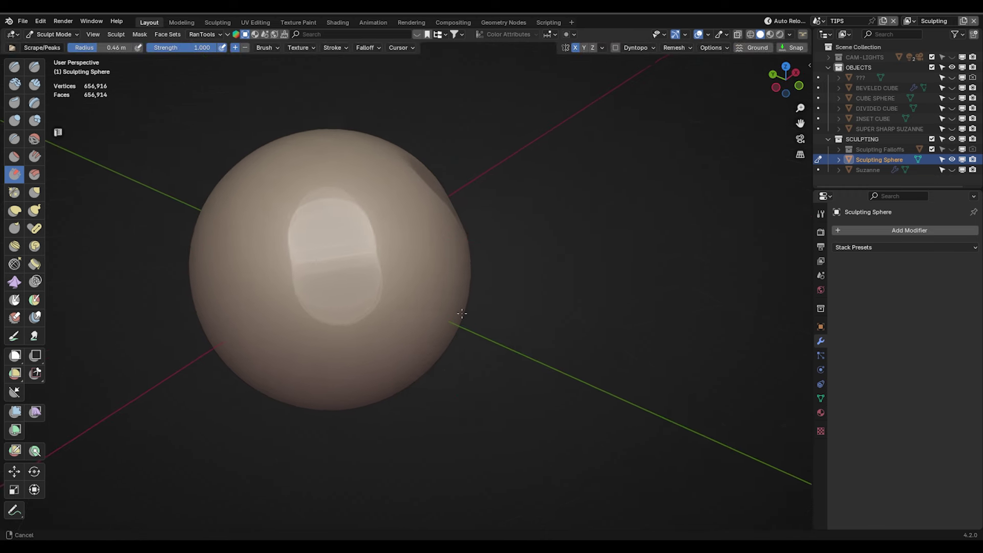
Check the Scrape/Peaks stroke settings and scrape a deeper dent into the sphere.
middle_drag(462, 314, 403, 296)
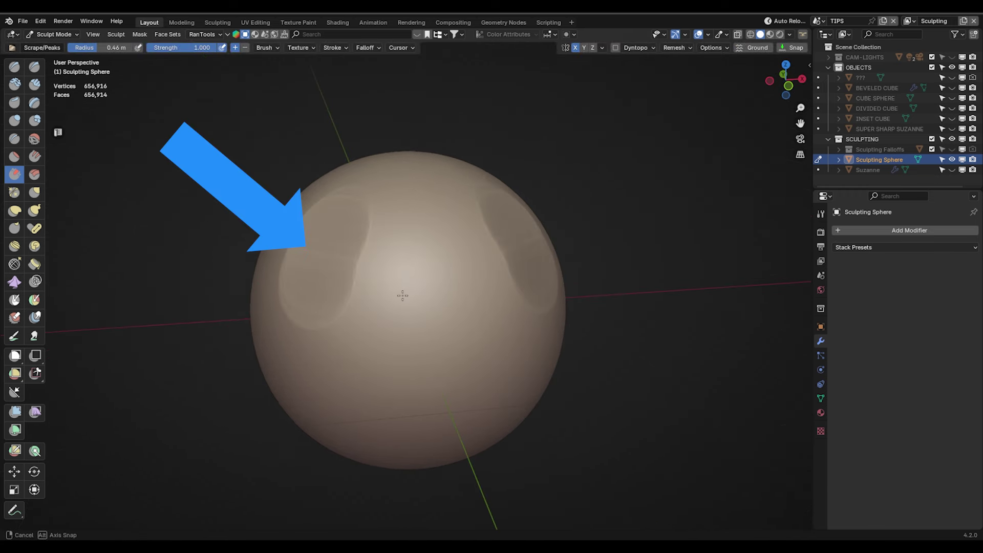
middle_drag(403, 295, 395, 281)
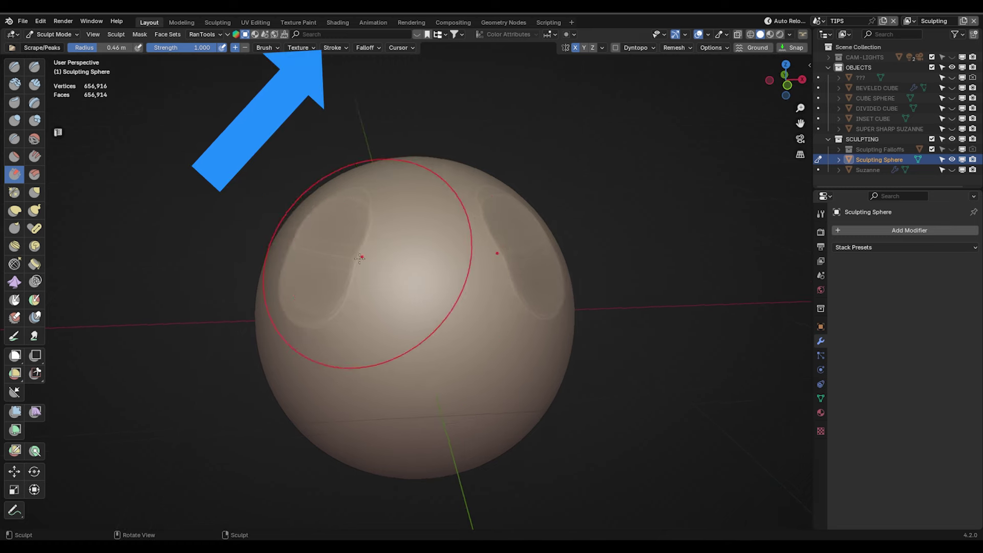
click(336, 49)
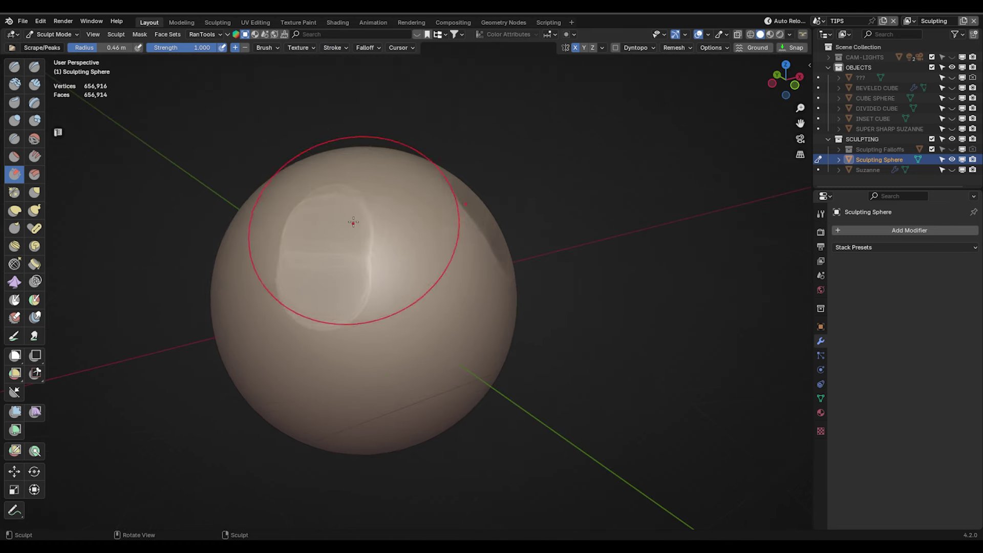
drag(351, 220, 363, 316)
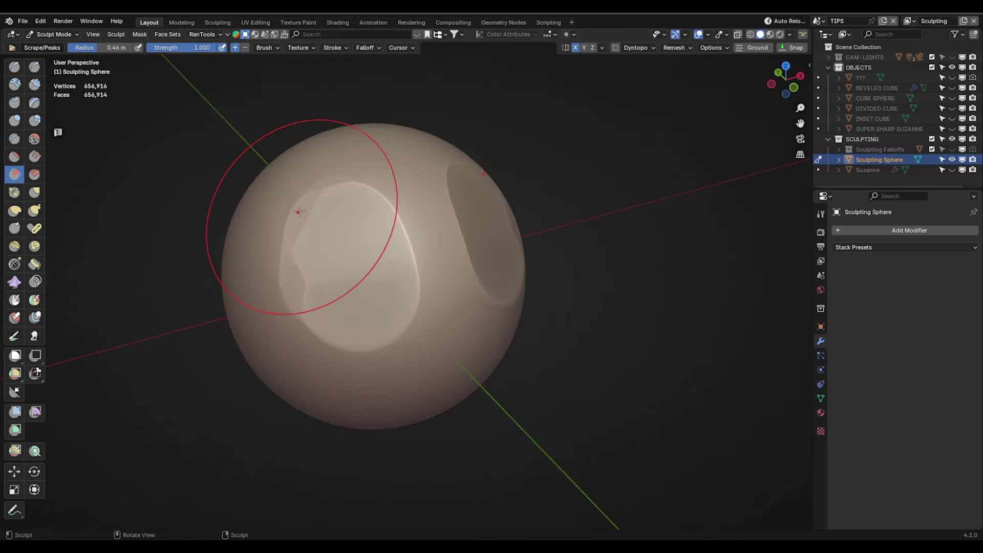
Switch to the Draw Sharp brush, then the Clay brush, and view its stroke settings.
click(330, 47)
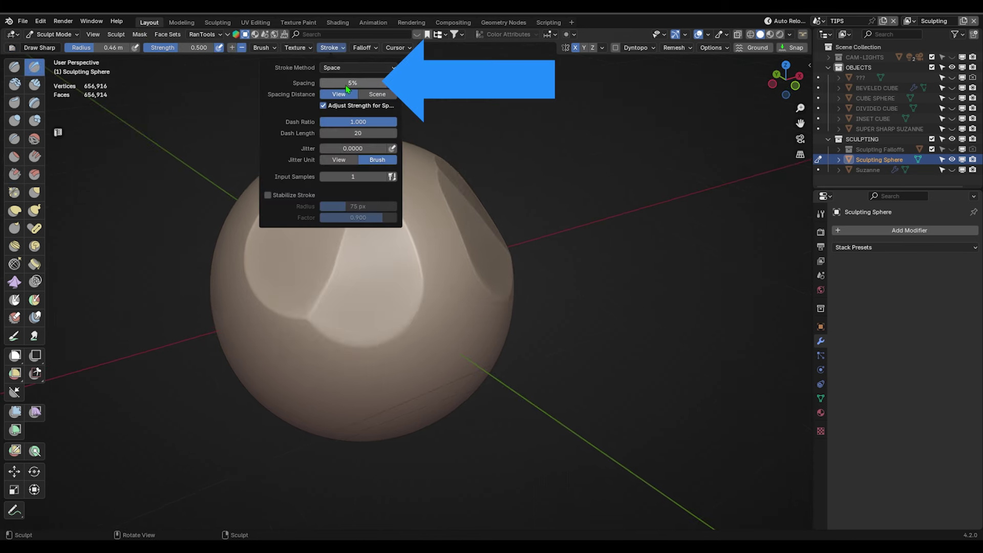
click(14, 83)
click(329, 48)
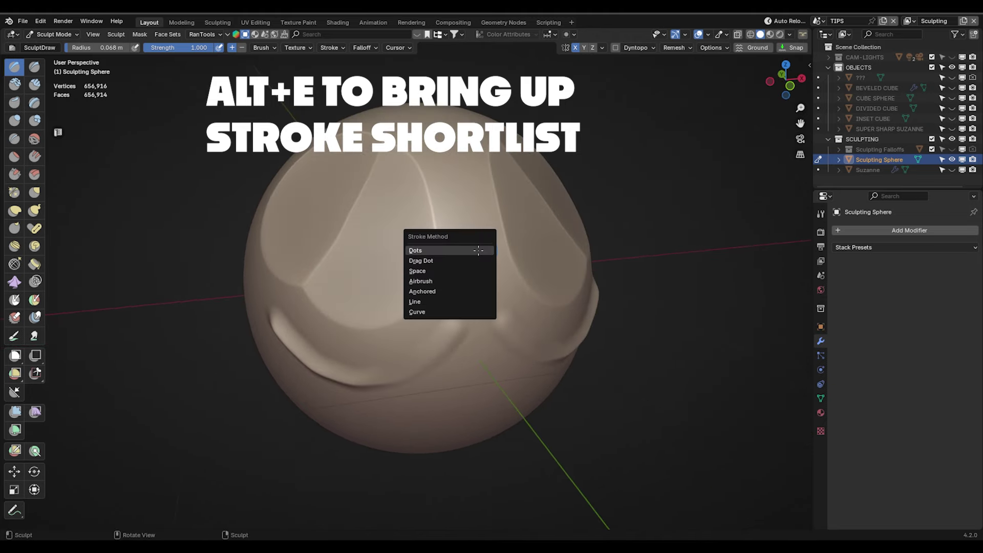
Raise a straight vertical ridge with the Line stroke method, then undo mirrored test strokes.
click(420, 301)
drag(452, 276, 451, 131)
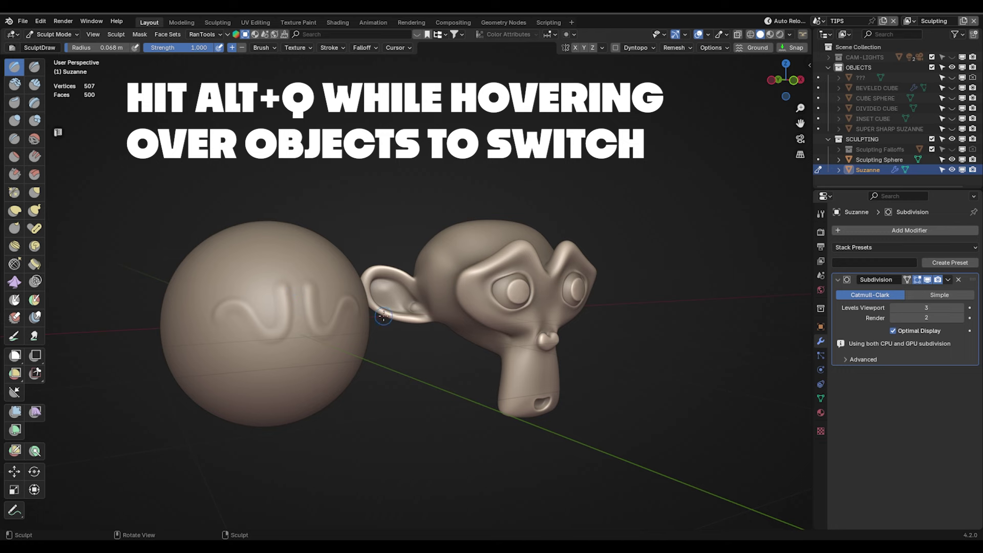
key(alt+q)
key(alt+q)
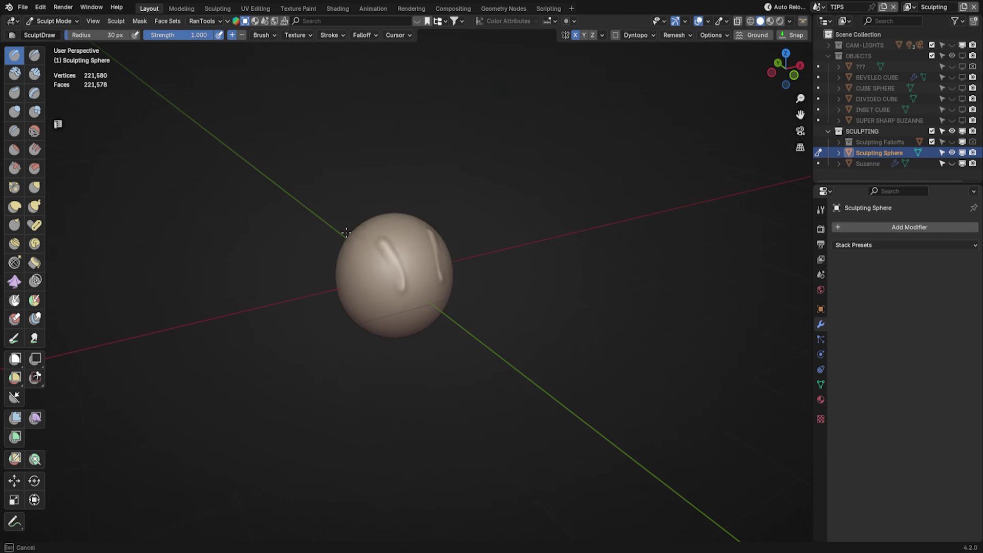
drag(358, 233, 388, 314)
scroll(388, 313, up, 4)
key(ctrl+z)
key(ctrl+z)
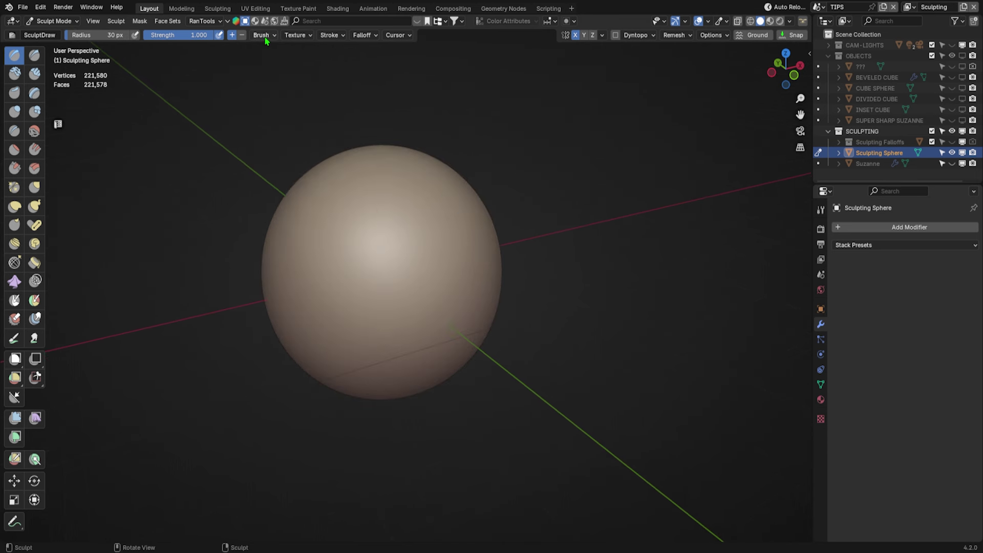
Set the brush Radius Unit to Scene and sculpt mirrored ridges onto the sphere.
click(263, 35)
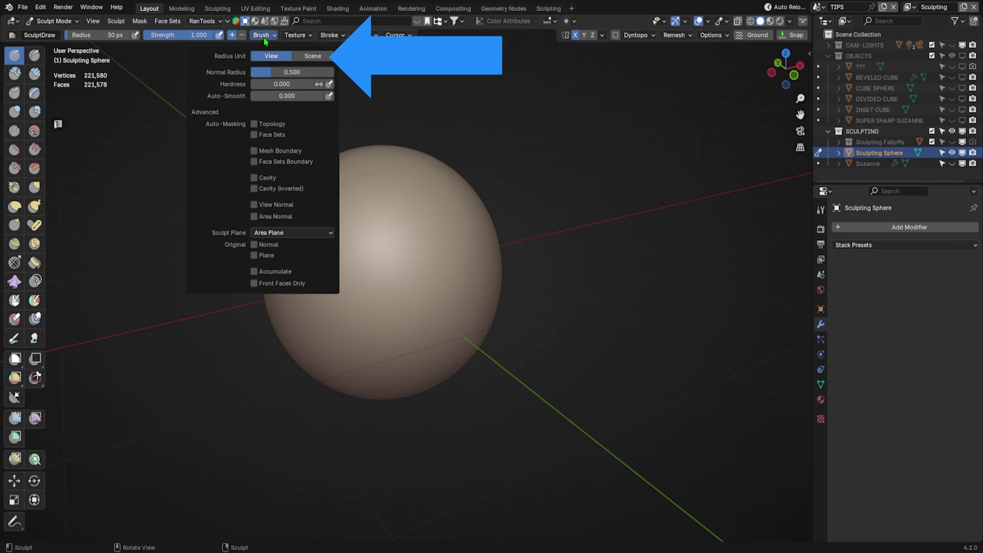
click(313, 56)
scroll(382, 226, up, 2)
drag(354, 138, 402, 317)
scroll(344, 261, down, 3)
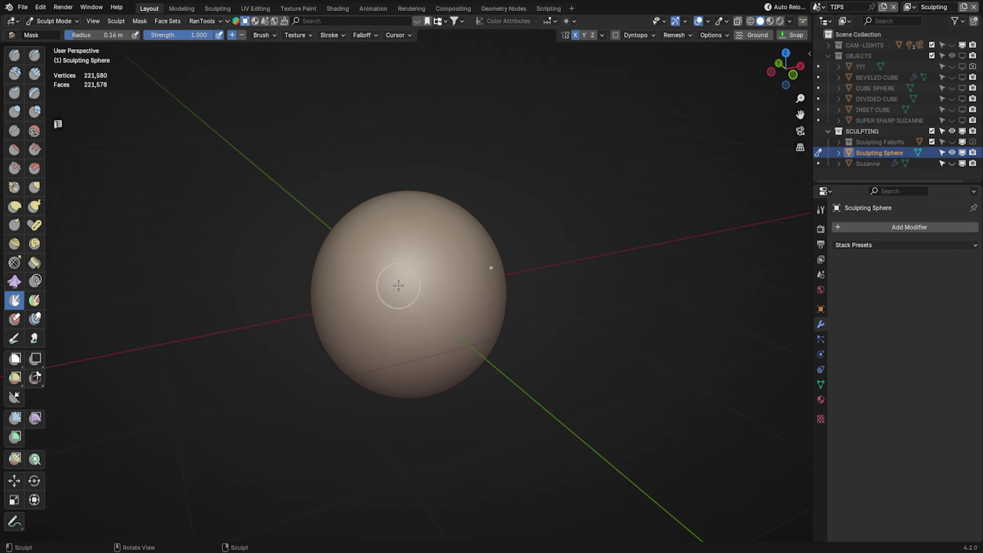
Paint a mirrored mask spot, apply Sharpen Mask, and create a face set from the mask.
drag(391, 259, 381, 297)
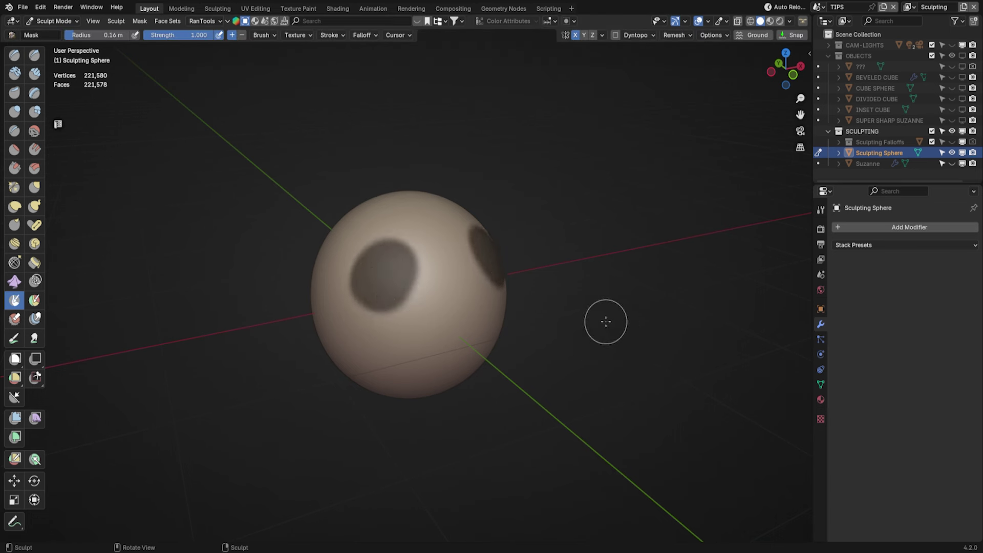
key(a)
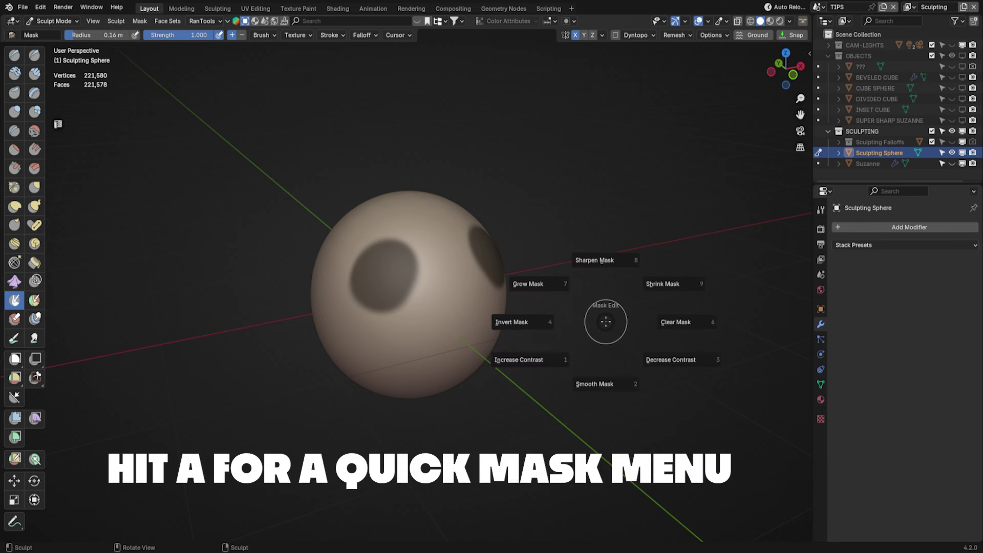
key(8)
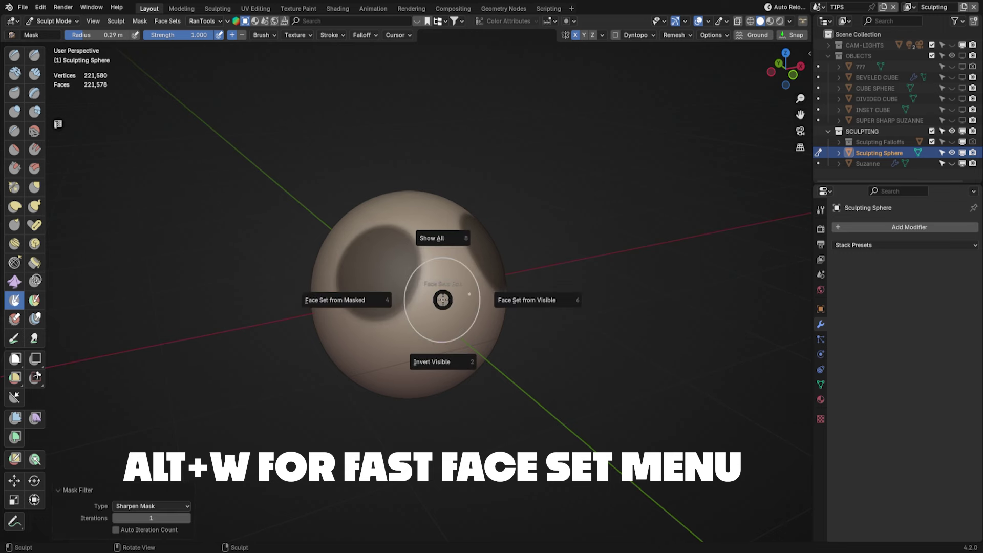
click(355, 302)
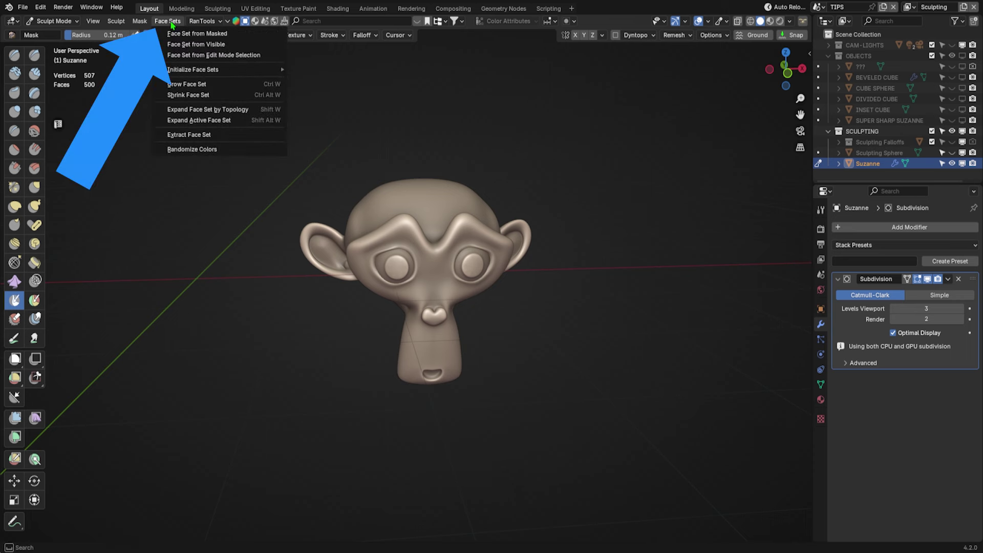
Initialize Suzanne's face sets by normals with threshold 0.619, then view the falloff presets.
mouse_move(205, 70)
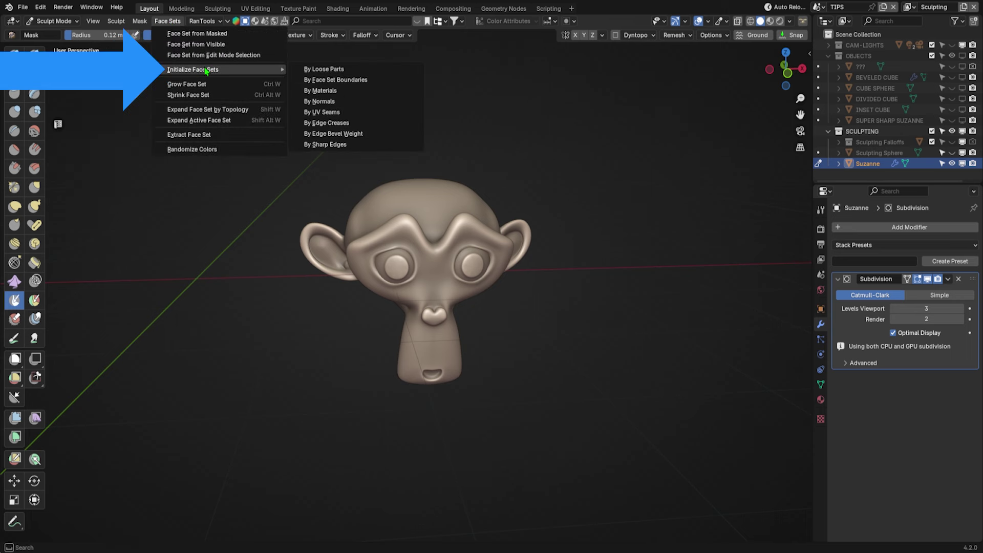
click(336, 97)
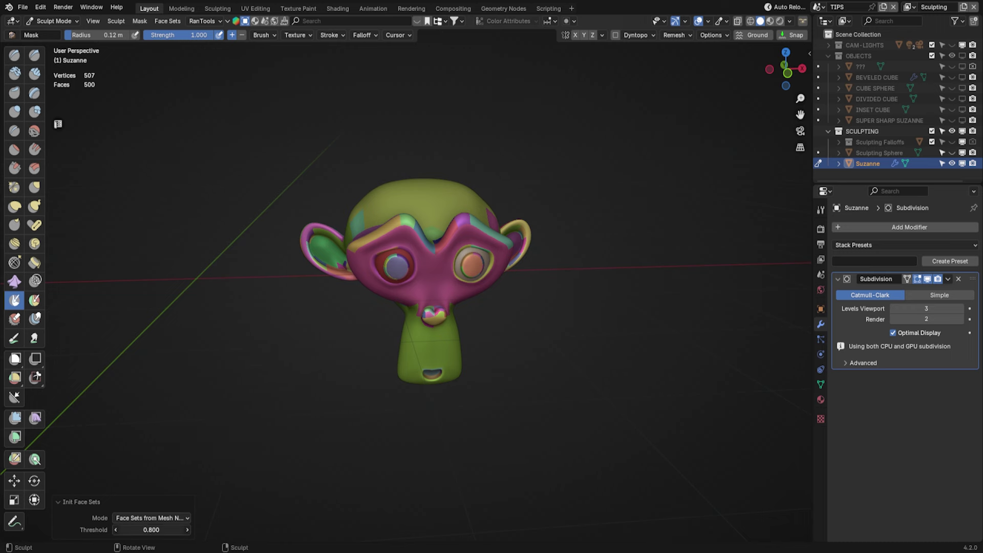
drag(152, 529, 113, 529)
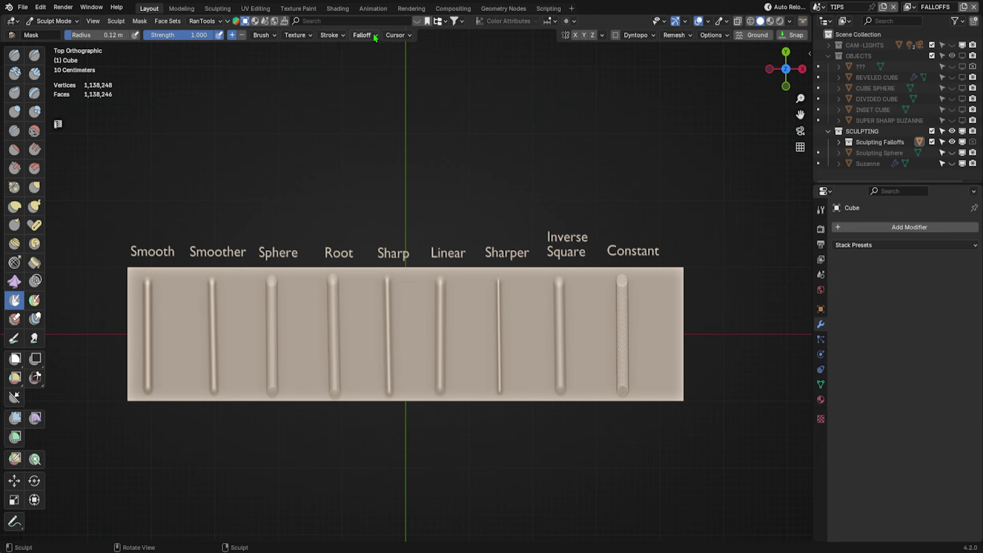
click(362, 34)
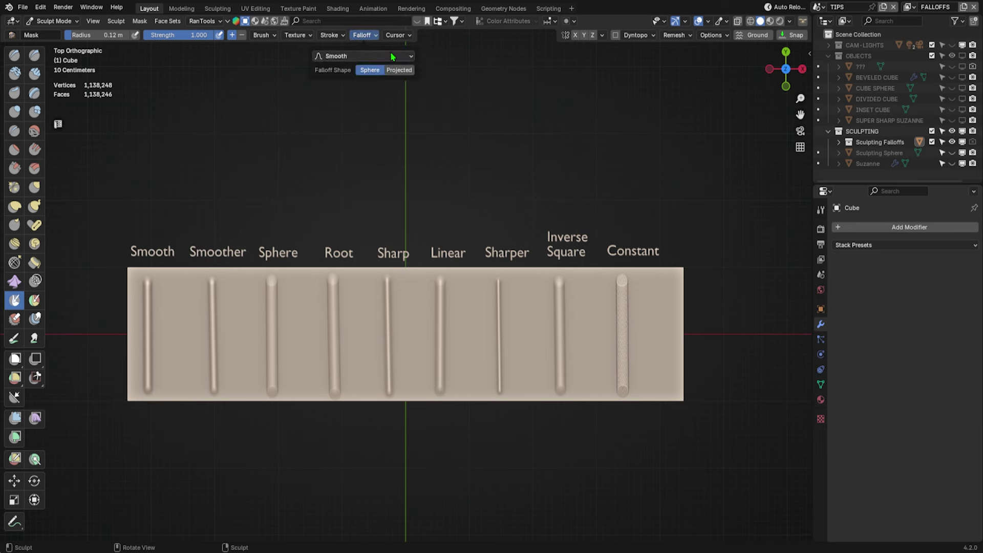
click(391, 56)
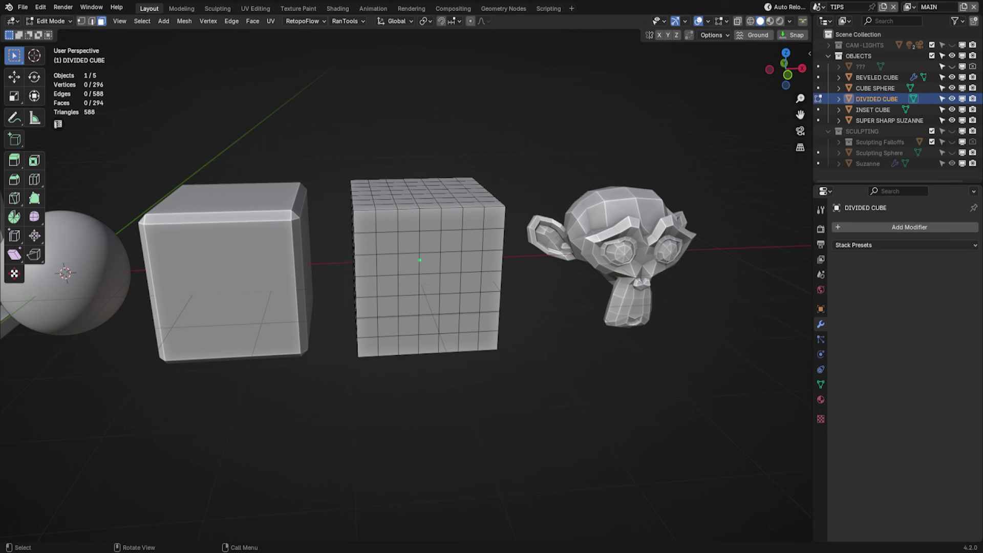
click(387, 243)
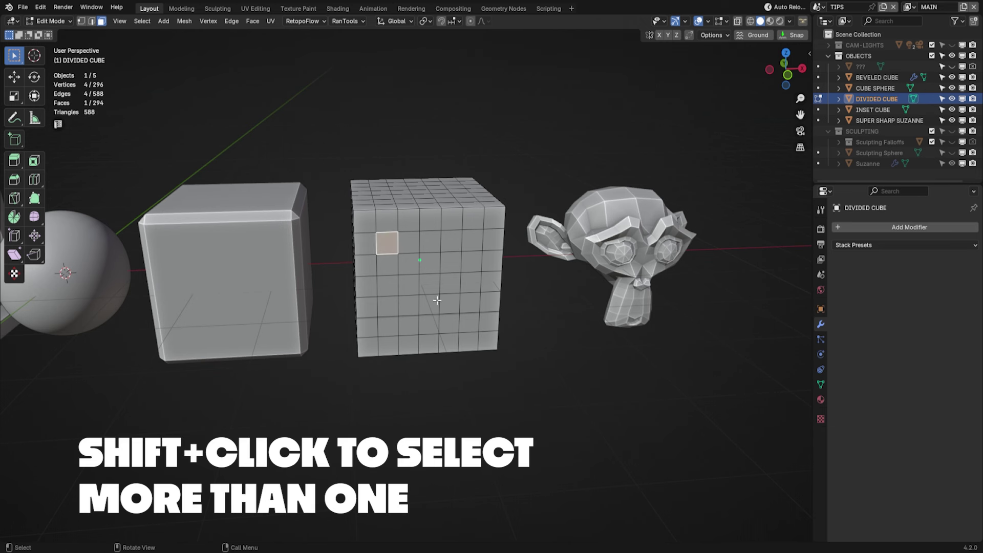
shift+click(450, 283)
key(alt+a)
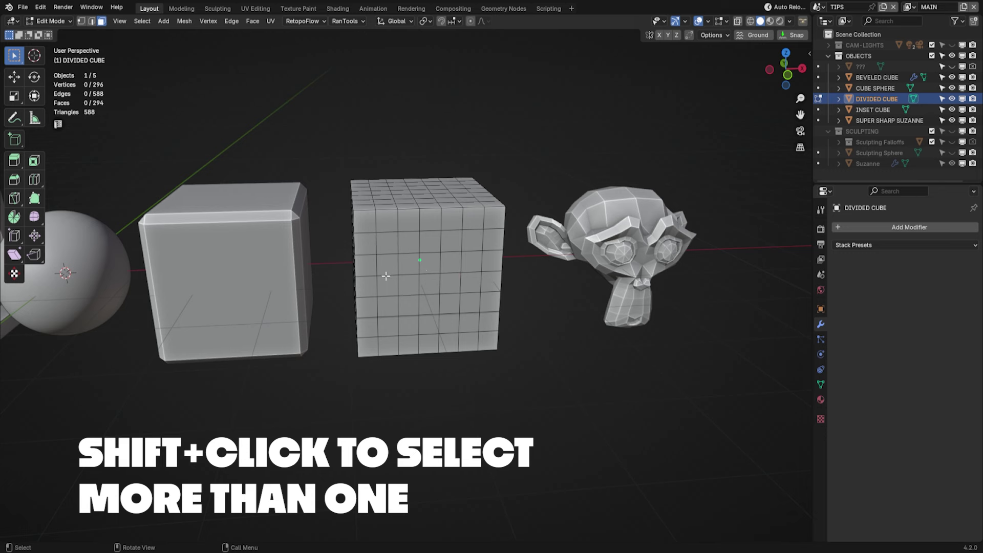
alt+click(420, 220)
key(alt+a)
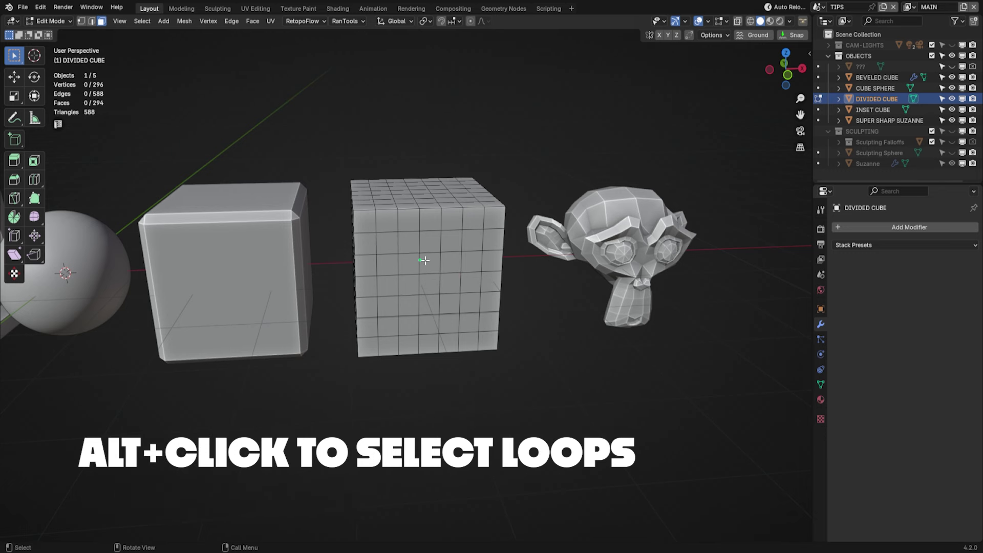
alt+click(409, 234)
key(alt+a)
click(387, 242)
ctrl+click(472, 321)
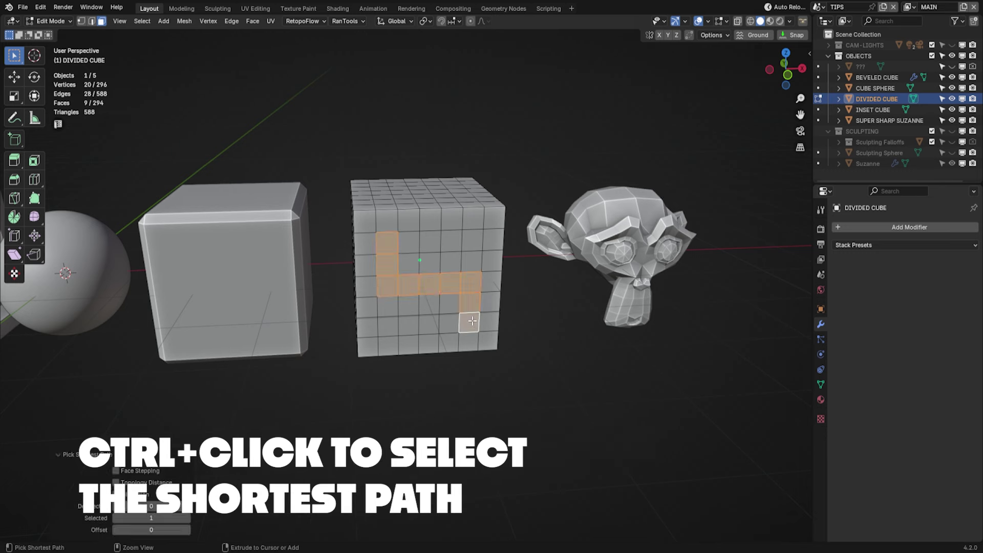
key(alt+a)
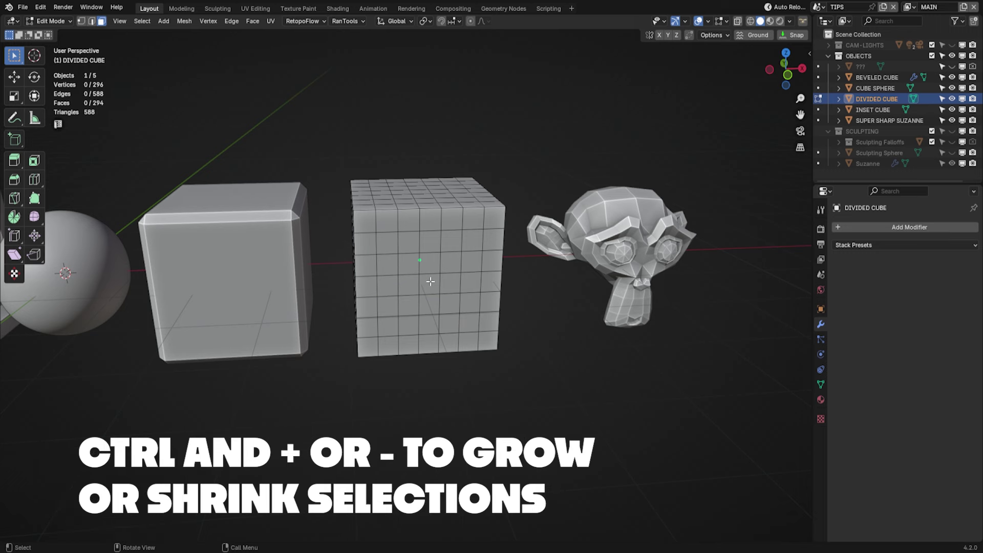
click(431, 281)
key(ctrl+KP_Add)
key(ctrl+KP_Add)
key(ctrl+KP_Add)
key(ctrl+KP_Add)
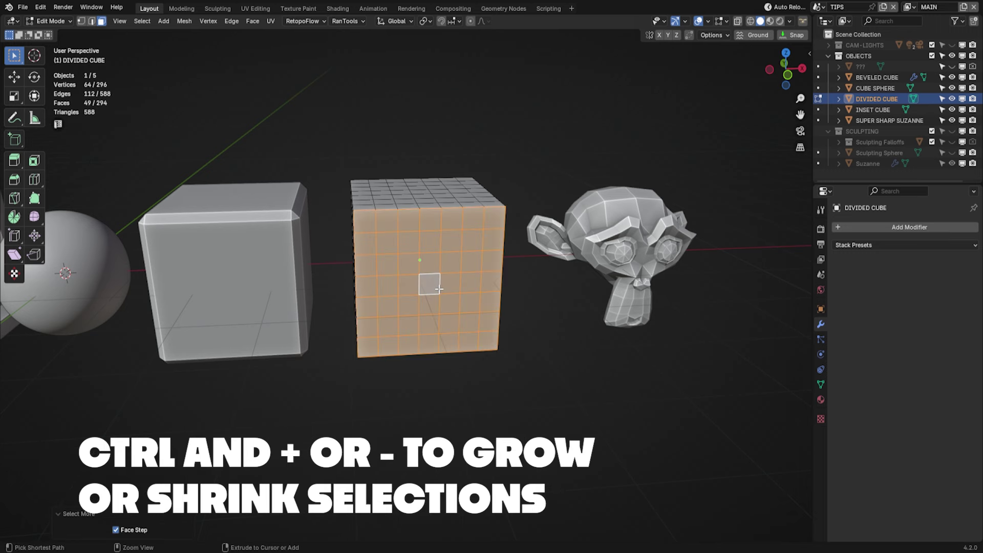
key(ctrl+KP_Subtract)
key(ctrl+KP_Subtract)
key(ctrl+KP_Subtract)
key(ctrl+KP_Subtract)
key(ctrl+KP_Subtract)
key(c)
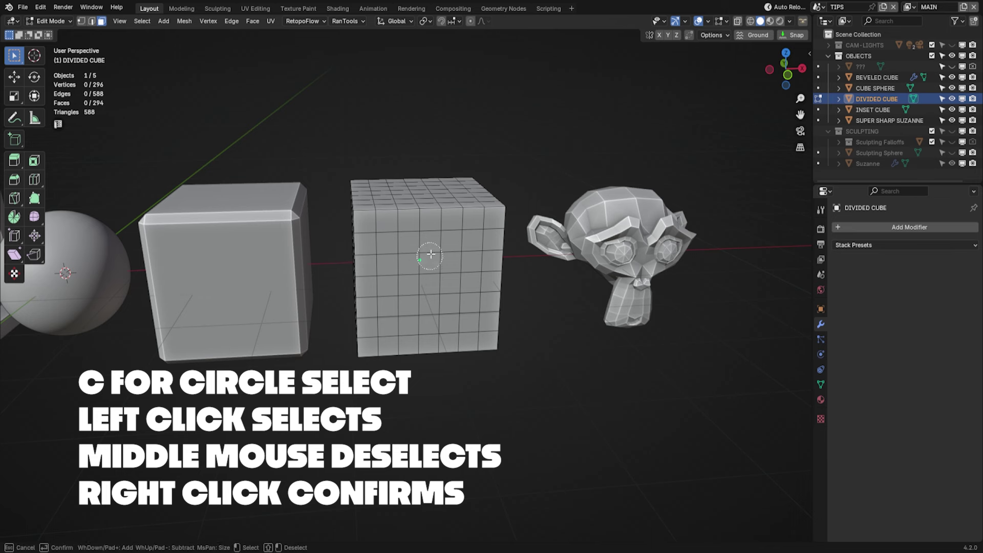
mouse_move(439, 235)
mouse_down()
mouse_move(454, 281)
mouse_move(461, 269)
mouse_up()
mouse_move(451, 271)
middle_down()
mouse_move(433, 269)
mouse_move(425, 289)
middle_up()
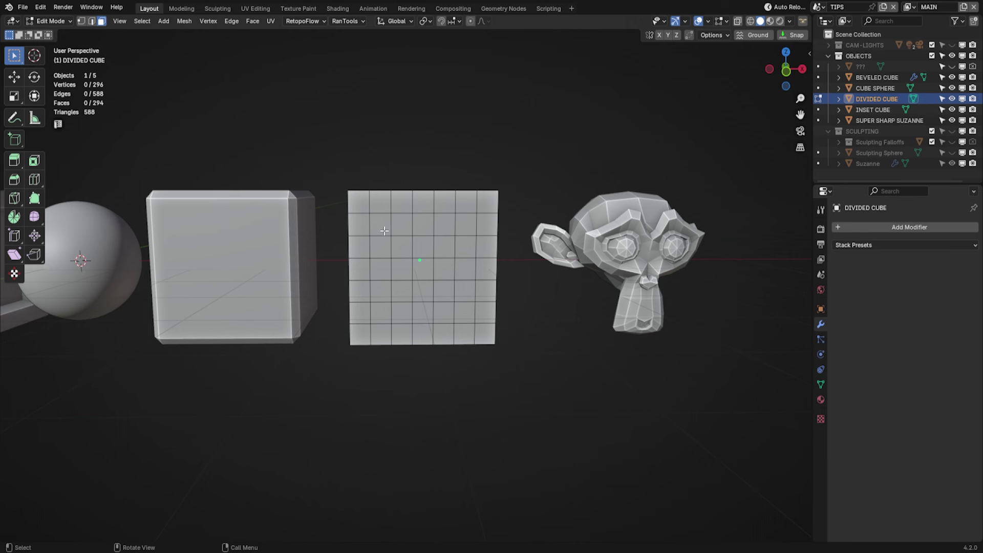
click(380, 225)
shift+click(427, 230)
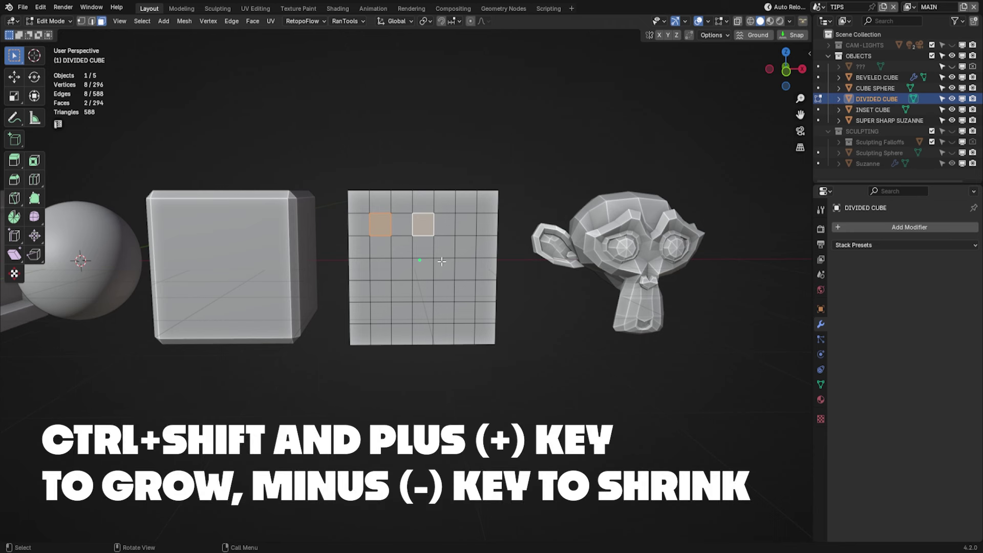
key(ctrl+shift+KP_Add)
middle_drag(470, 295, 456, 194)
key(ctrl+shift+KP_Add)
key(ctrl+shift+KP_Add)
key(ctrl+shift+KP_Add)
key(ctrl+shift+KP_Add)
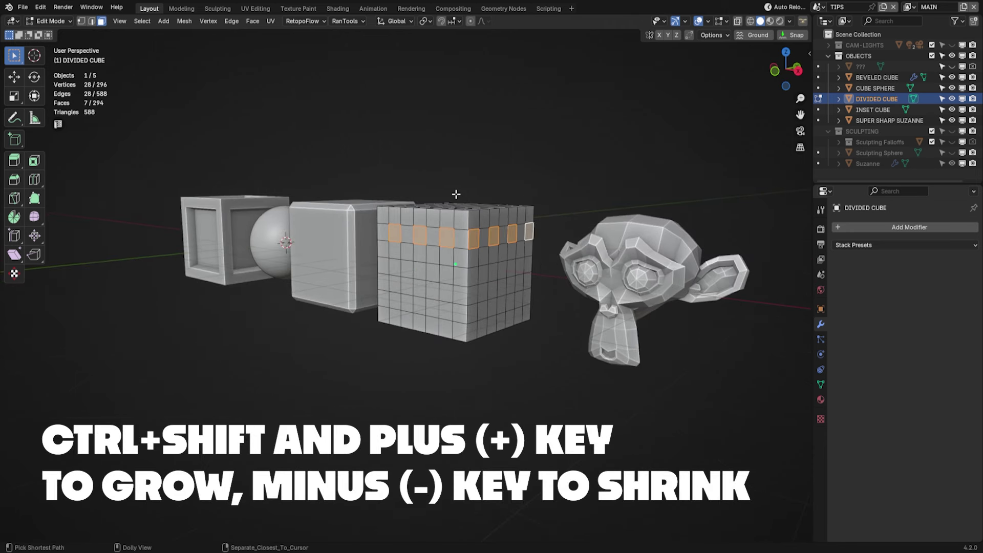
key(ctrl+shift+KP_Subtract)
key(ctrl+shift+KP_Subtract)
key(ctrl+shift+KP_Subtract)
key(alt+a)
middle_drag(456, 194, 487, 423)
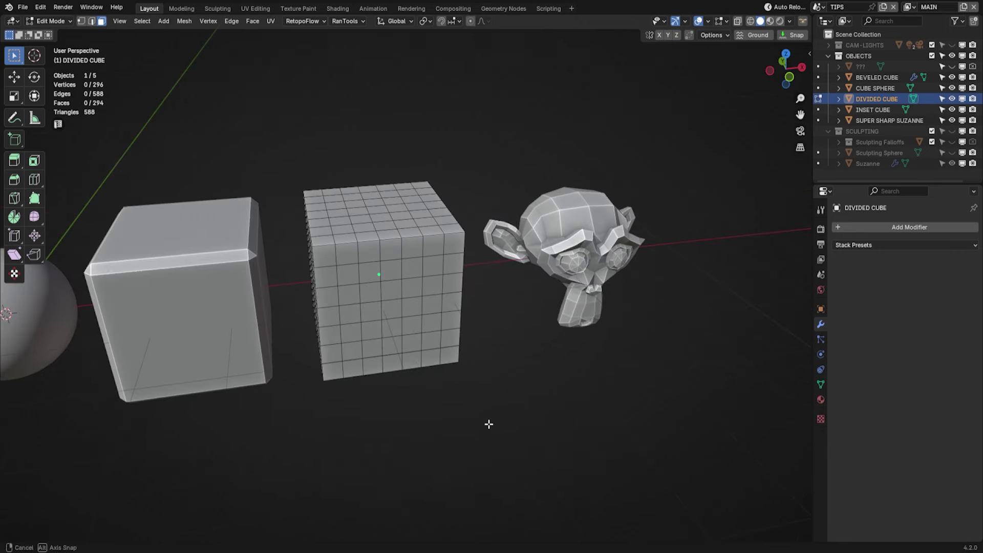
Isolate the divided cube in local view and select all its loose geometry.
key(KP_Divide)
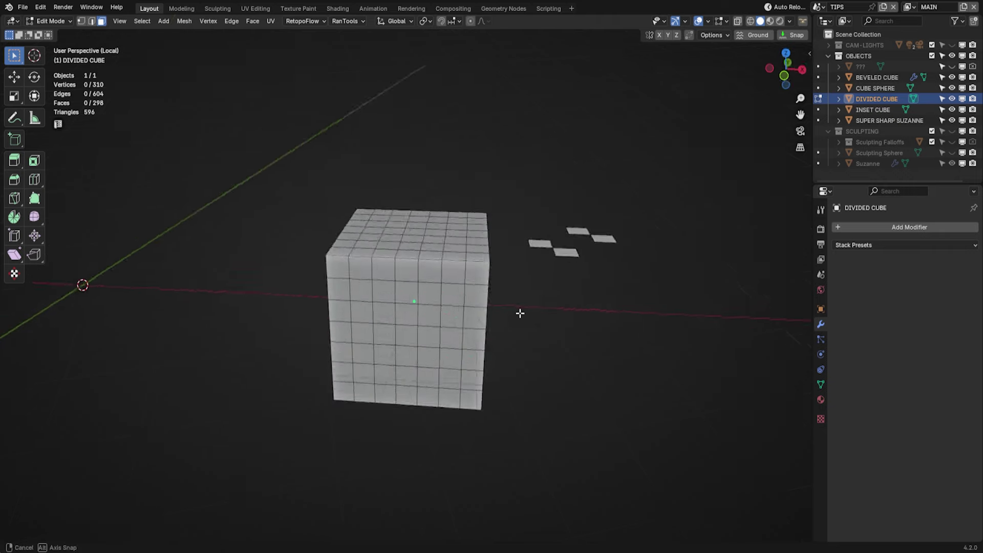
middle_drag(520, 312, 525, 230)
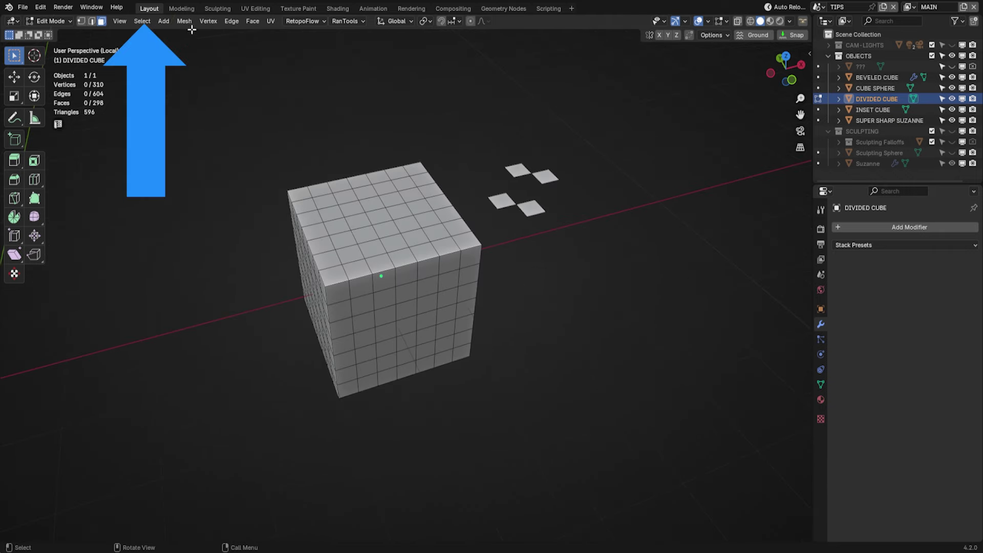
click(142, 21)
mouse_move(199, 168)
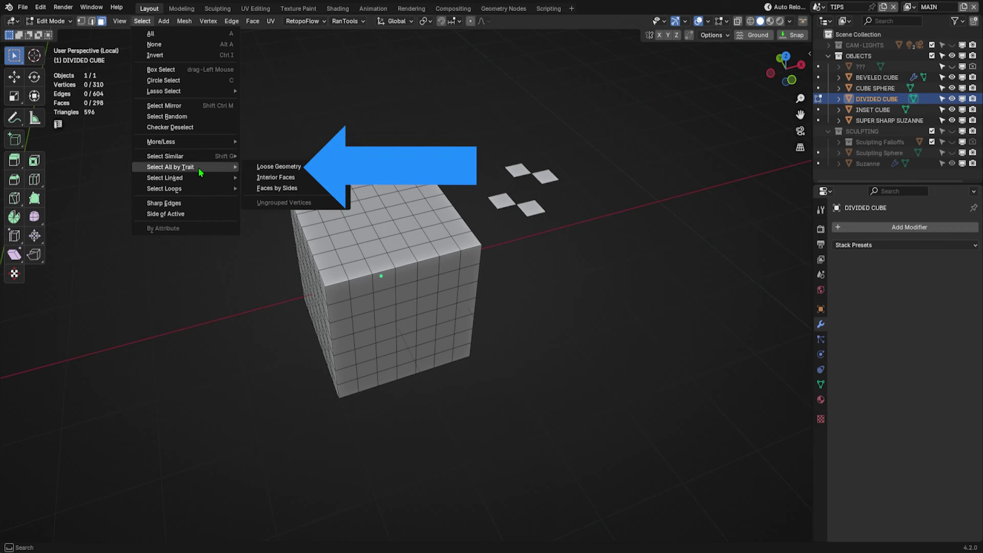
click(275, 169)
Check the four loose faces from below and above, then delete them as vertices.
middle_drag(576, 211, 494, 126)
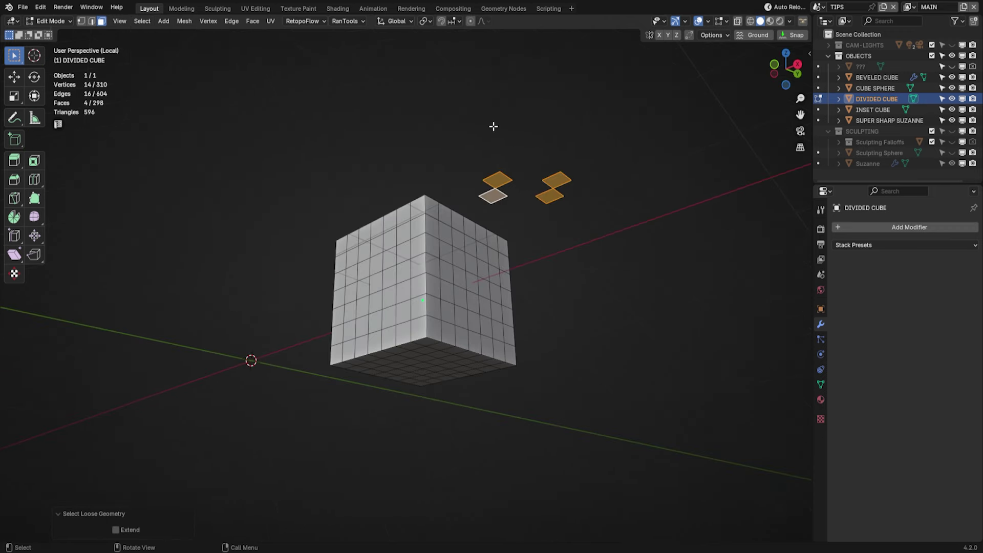
middle_drag(543, 235, 628, 334)
key(x)
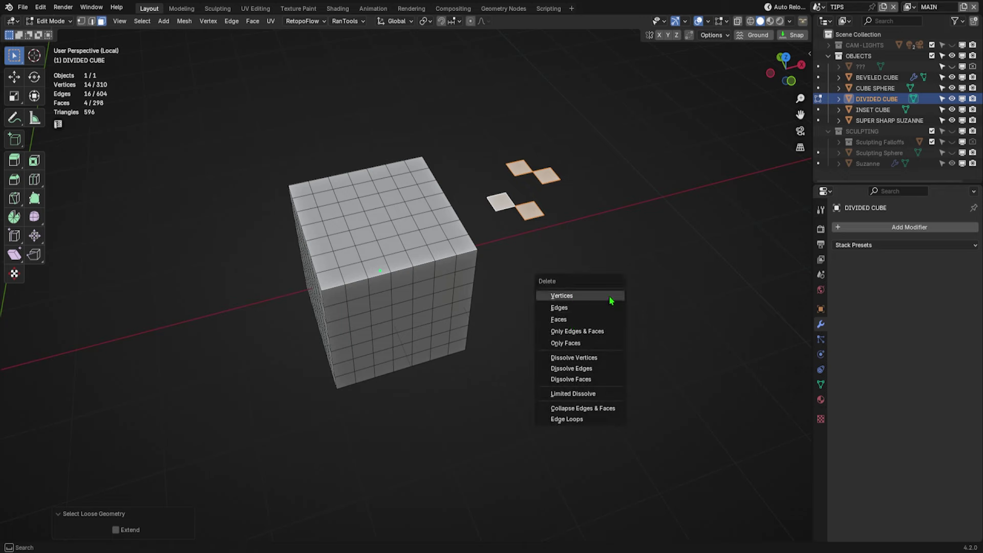
click(571, 324)
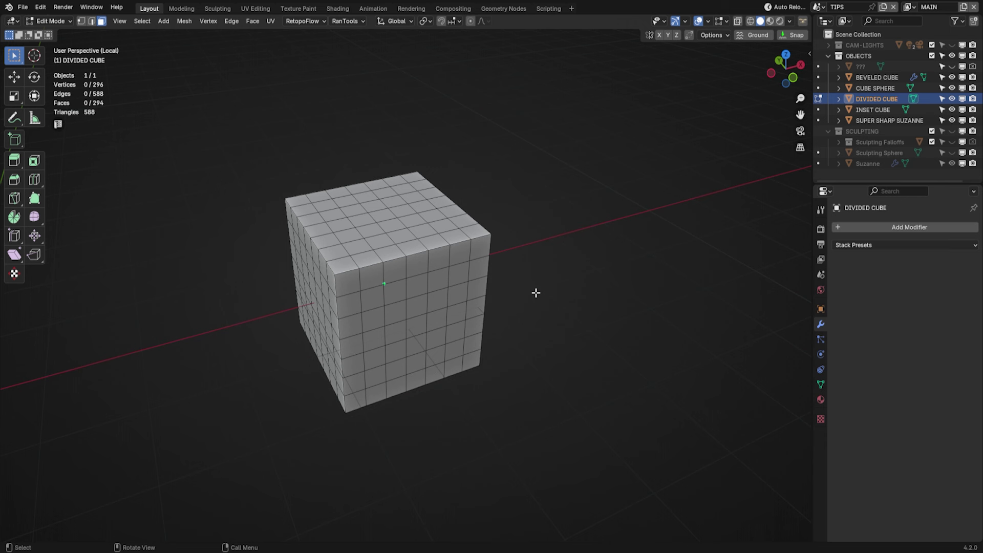
Select the whole cube mesh, then checker-deselect alternating faces.
key(a)
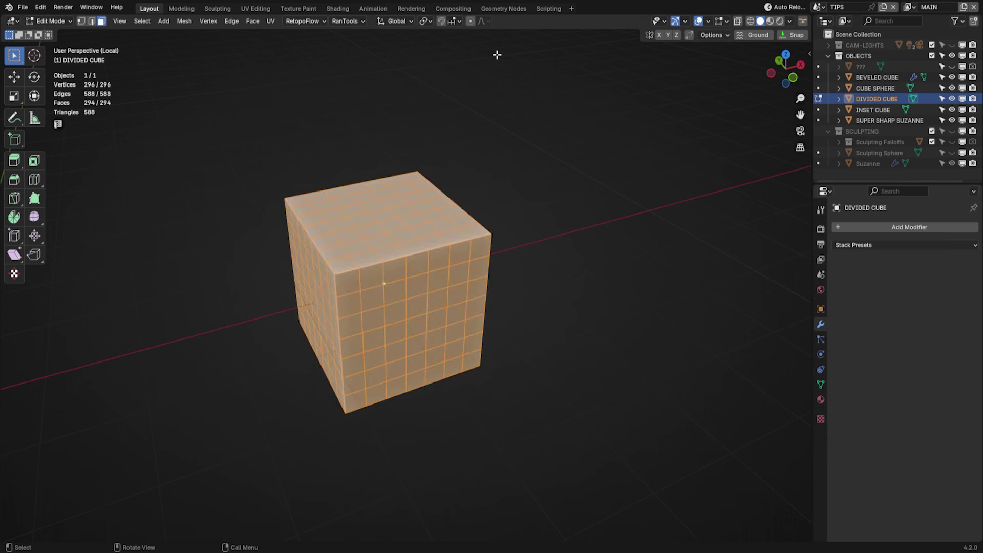
click(145, 21)
click(176, 131)
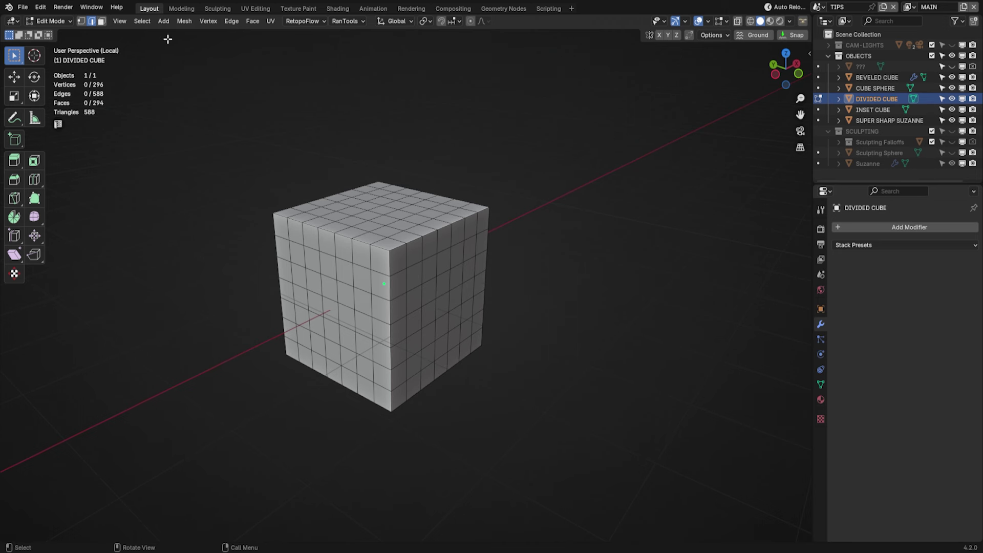
Select the cube's sharp edges, 84 of its 588 edges.
click(142, 21)
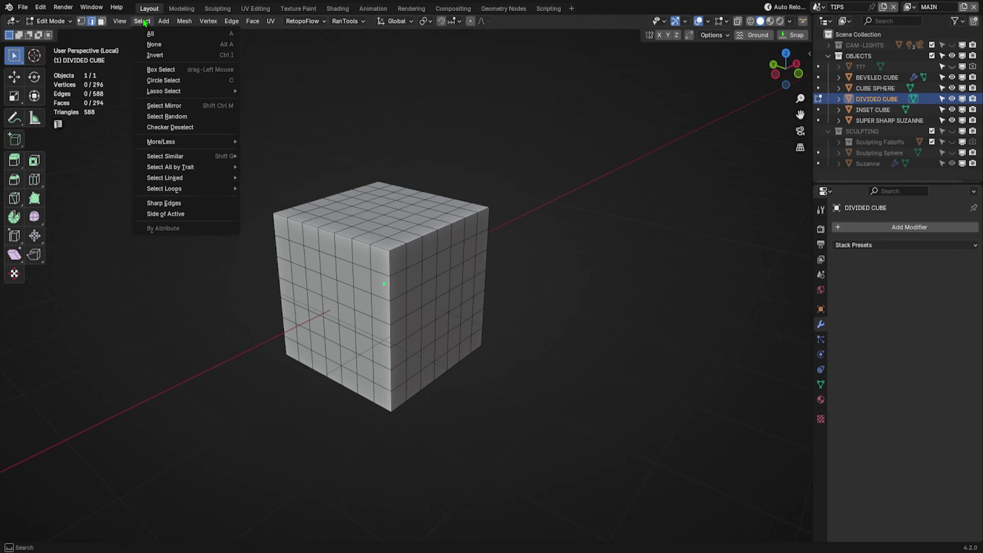
click(180, 205)
middle_drag(524, 385, 562, 361)
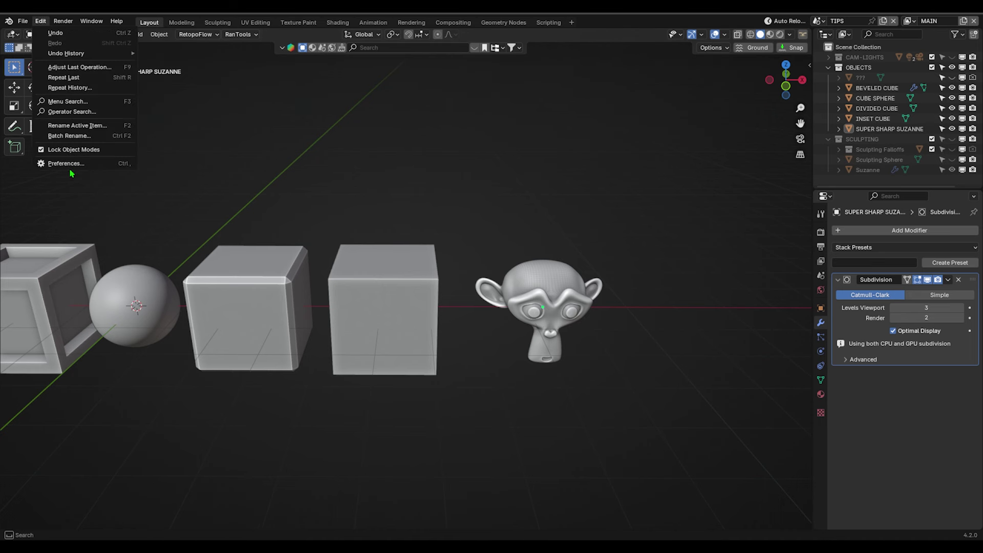
Enable the Node Wrangler add-on and add a cracked concrete image texture to Base Color.
click(68, 164)
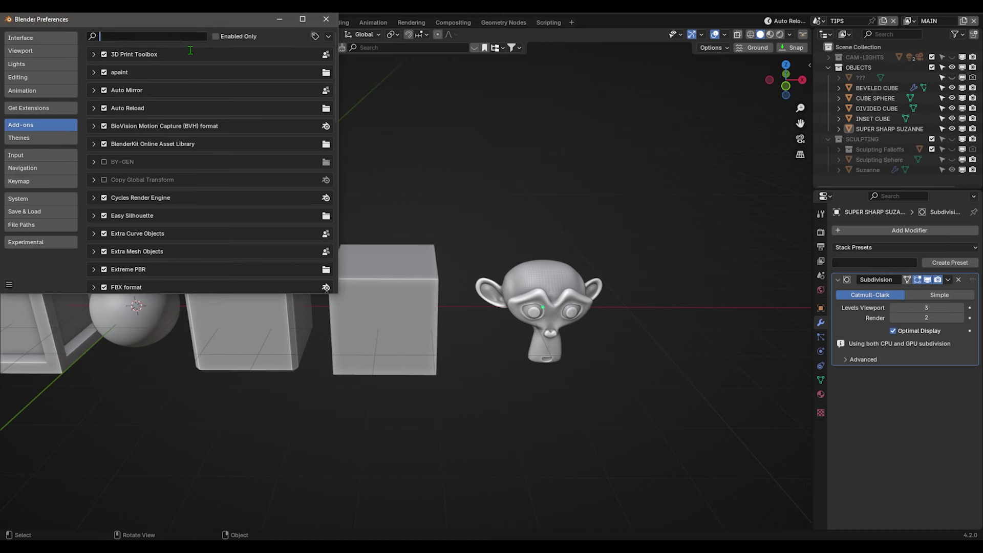
text(NODE)
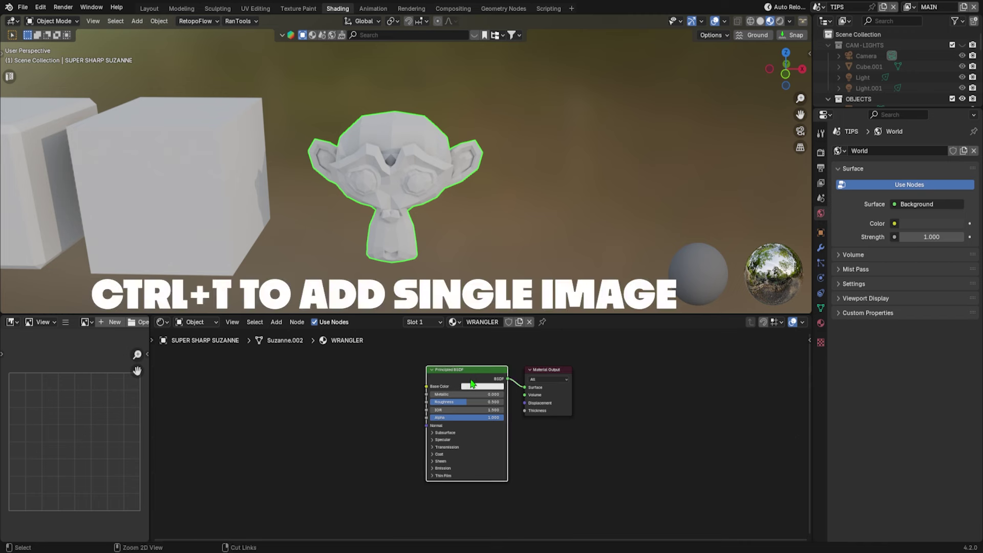
key(ctrl+t)
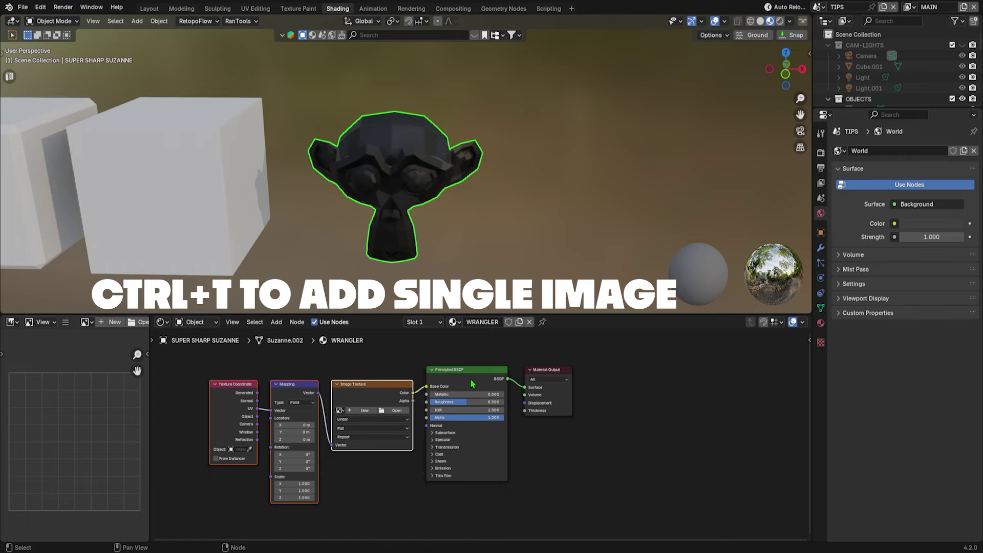
click(400, 412)
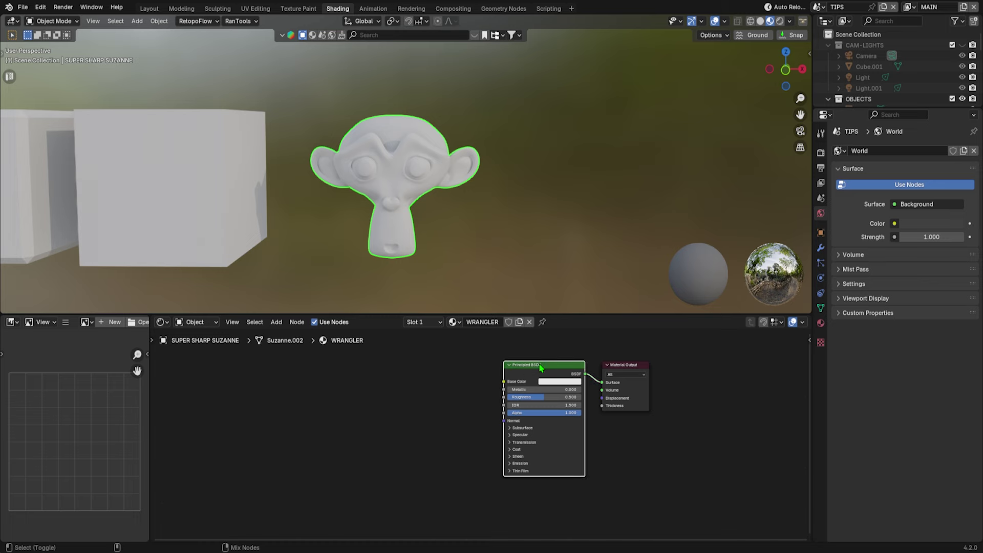
Load the cracked concrete colour, roughness and displacement textures together with Shift+Ctrl+T.
key(ctrl+shift+t)
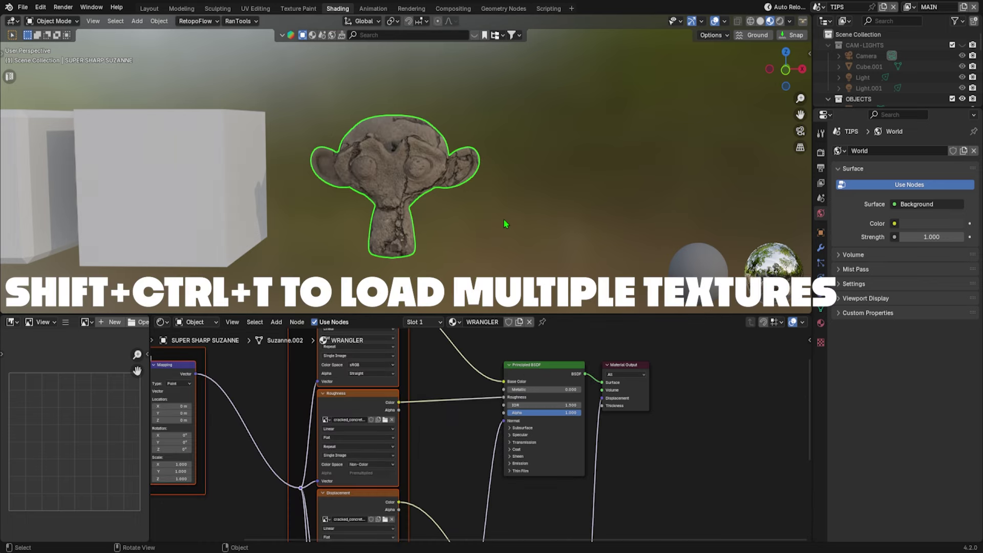
middle_drag(502, 222, 503, 248)
click(790, 21)
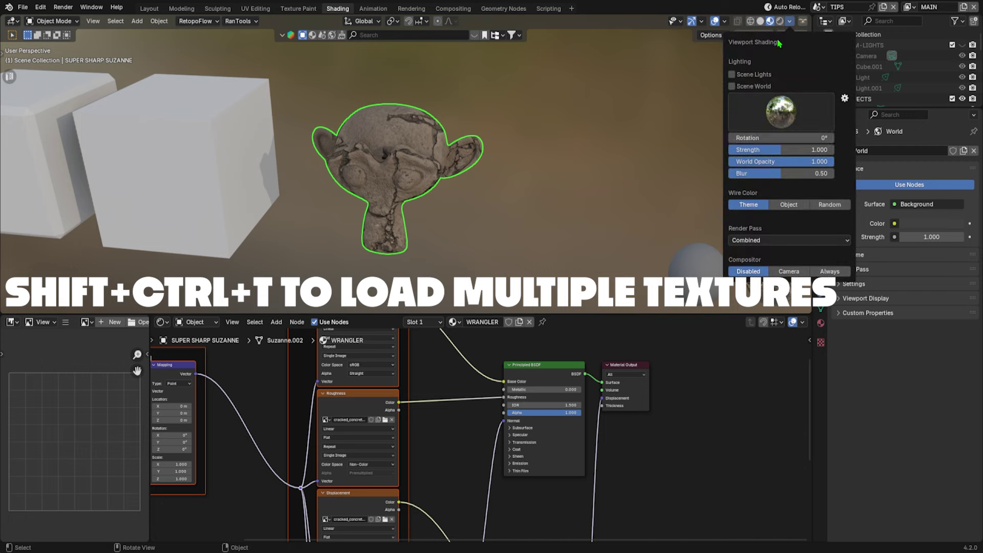